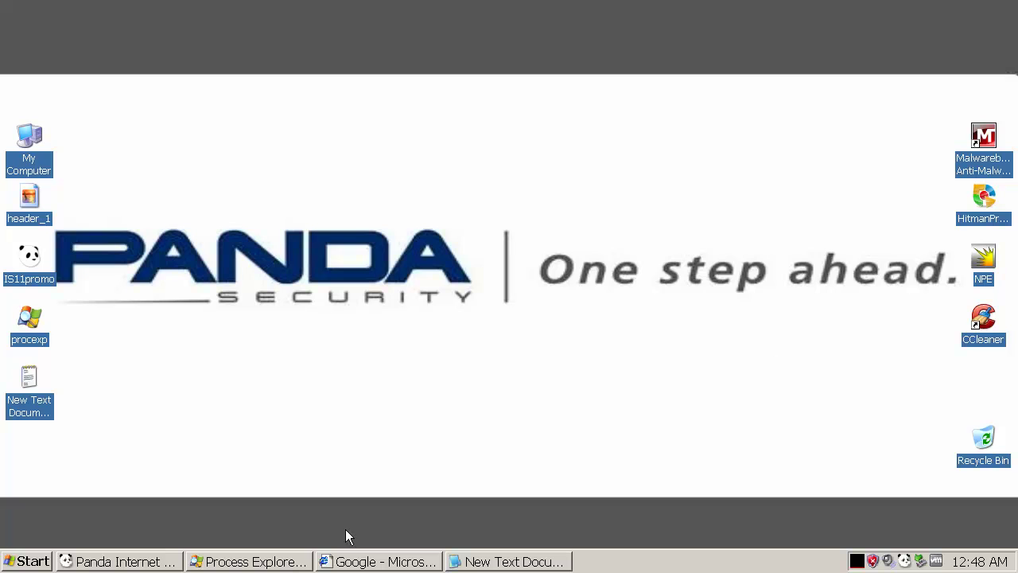
# Step: Run Panda's update check, find no new signatures, and exit to the status overview
pyautogui.click(155, 562)
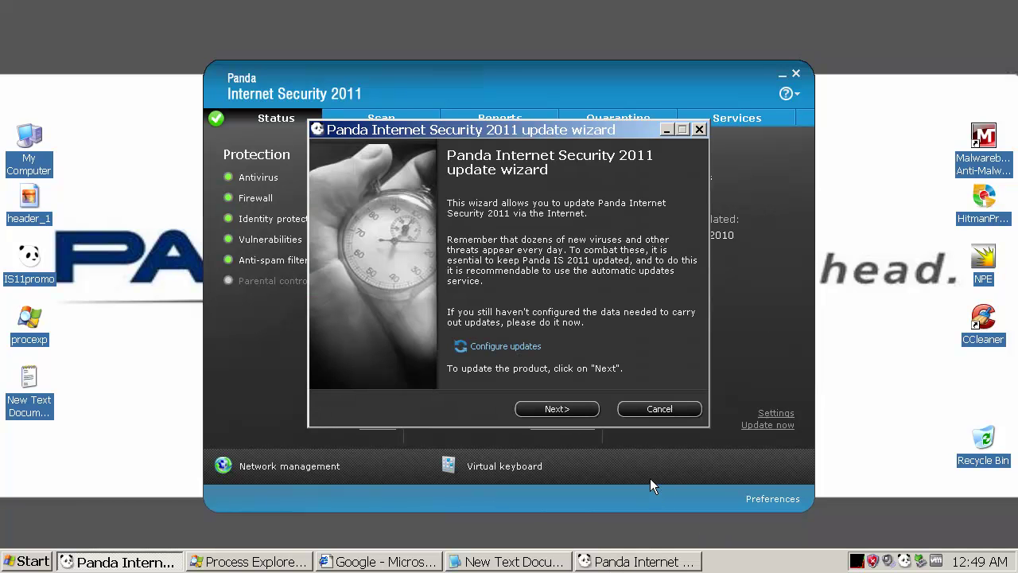
pyautogui.click(557, 410)
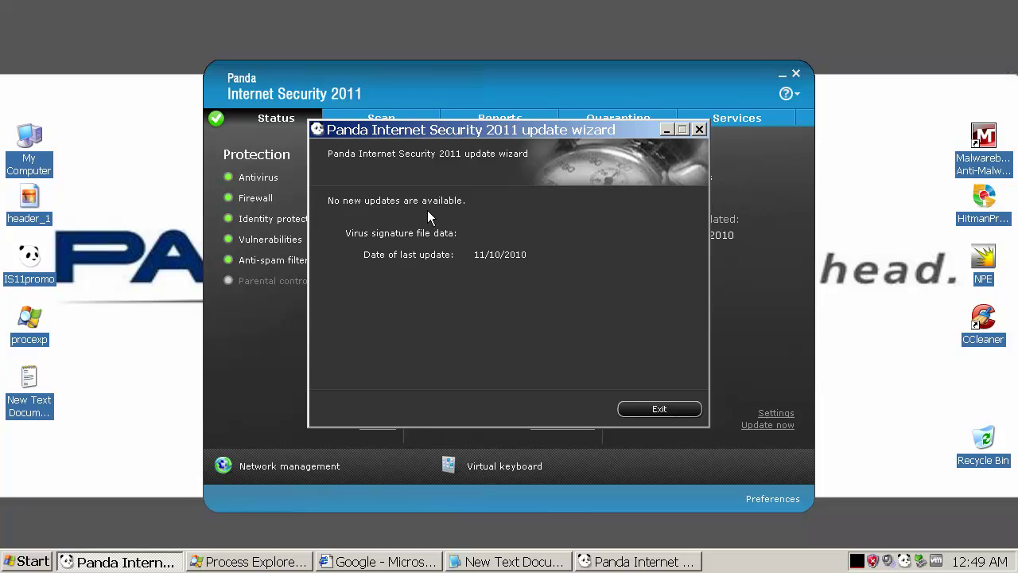
pyautogui.click(674, 409)
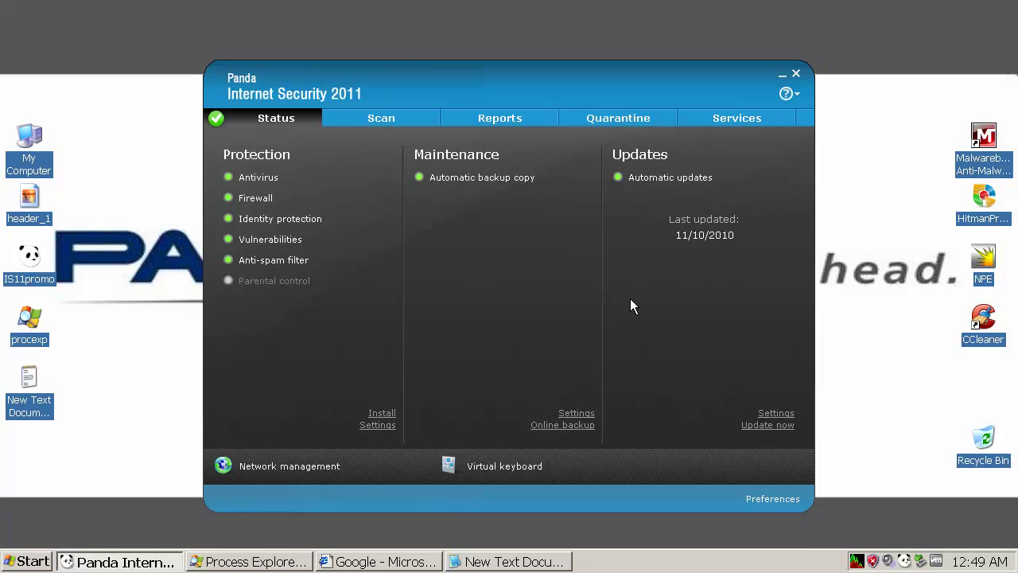
# Step: Enable behavioral analysis under Antivirus > Unknown threats and confirm its warning settings
pyautogui.click(256, 179)
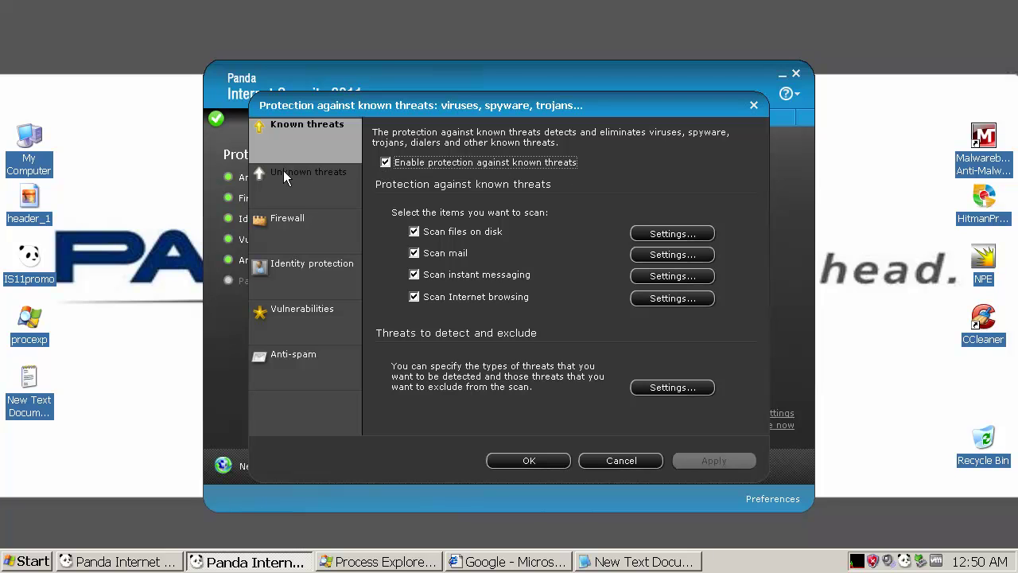
pyautogui.click(322, 178)
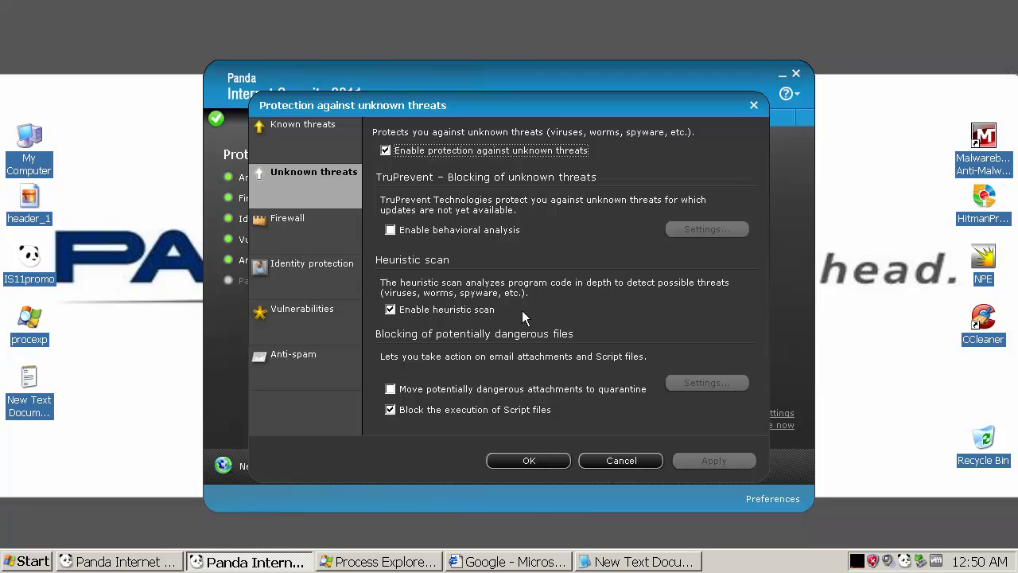
pyautogui.click(391, 229)
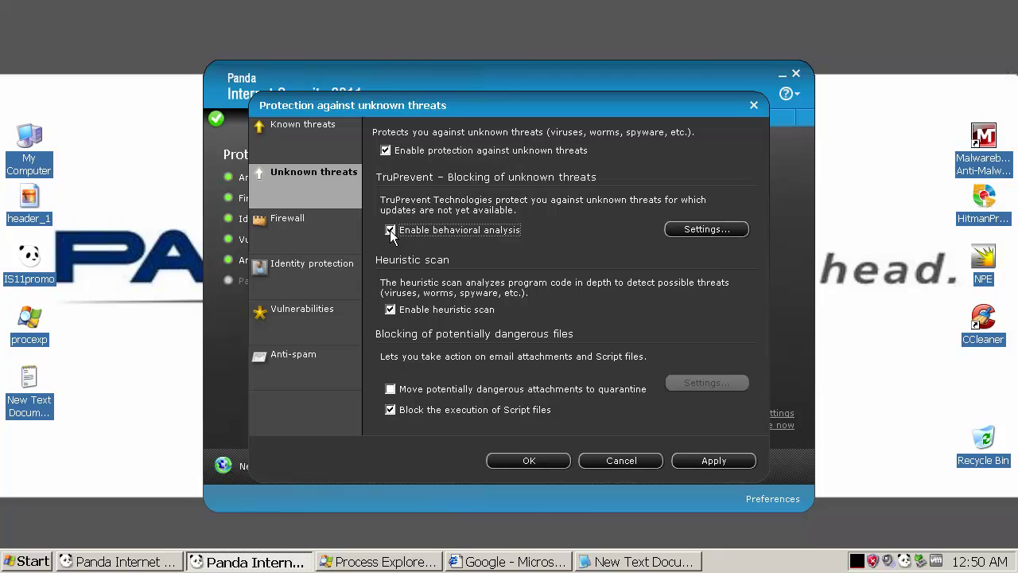
pyautogui.click(702, 231)
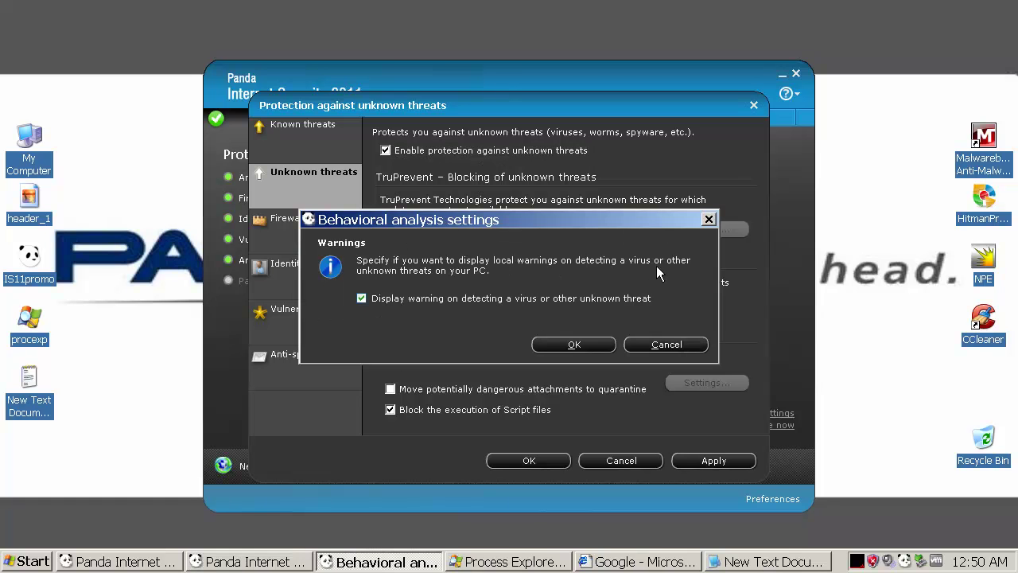
pyautogui.click(570, 344)
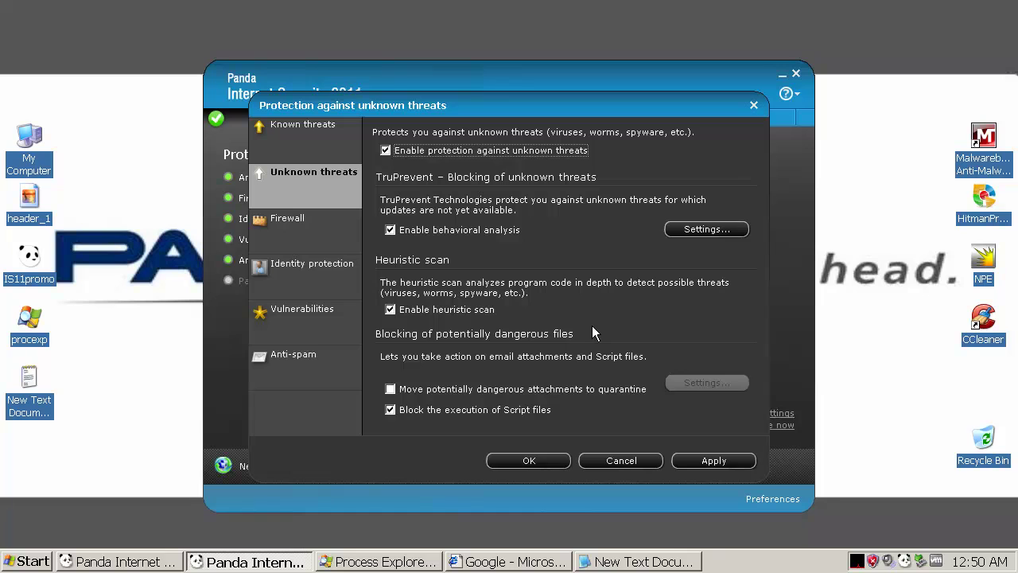
# Step: Review the Firewall, Identity, Vulnerabilities and Anti-spam pages, then apply and save the settings
pyautogui.click(291, 226)
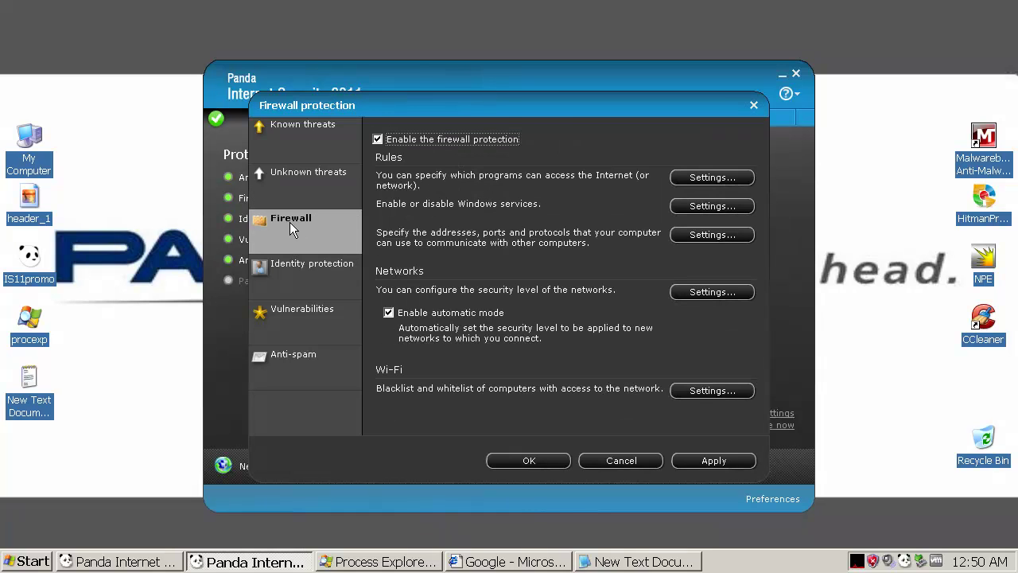
pyautogui.click(303, 271)
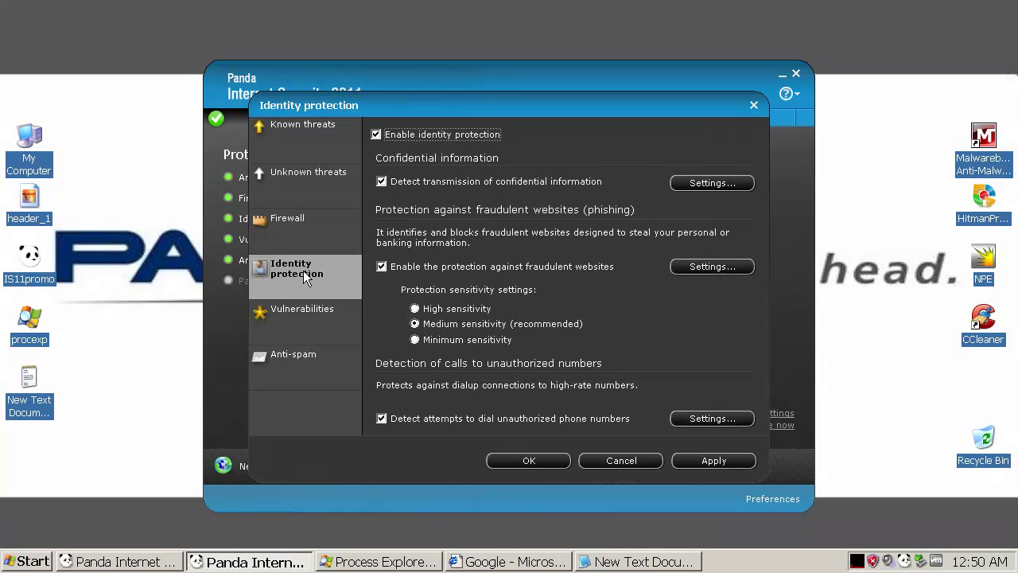
pyautogui.click(304, 311)
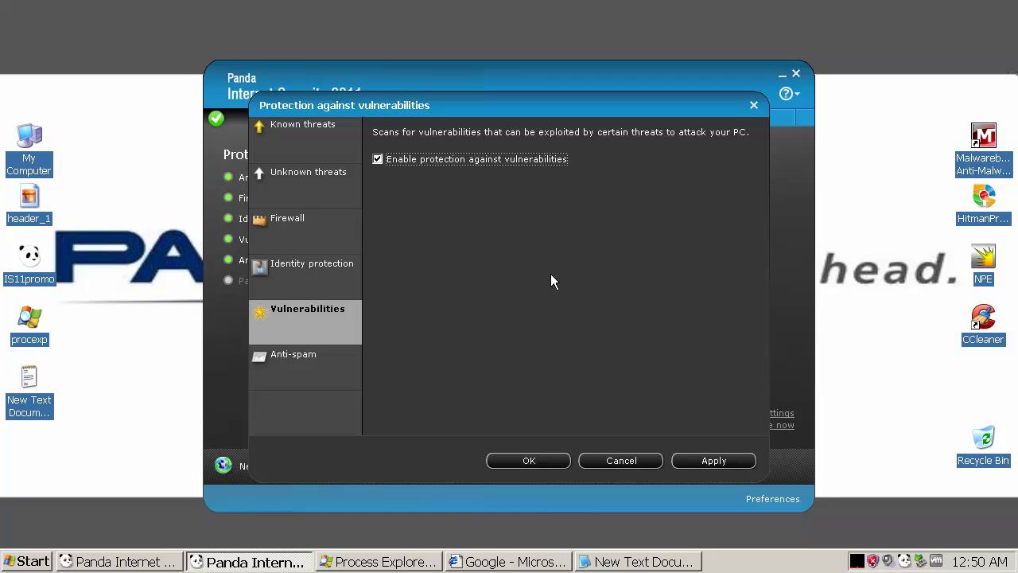
pyautogui.click(305, 358)
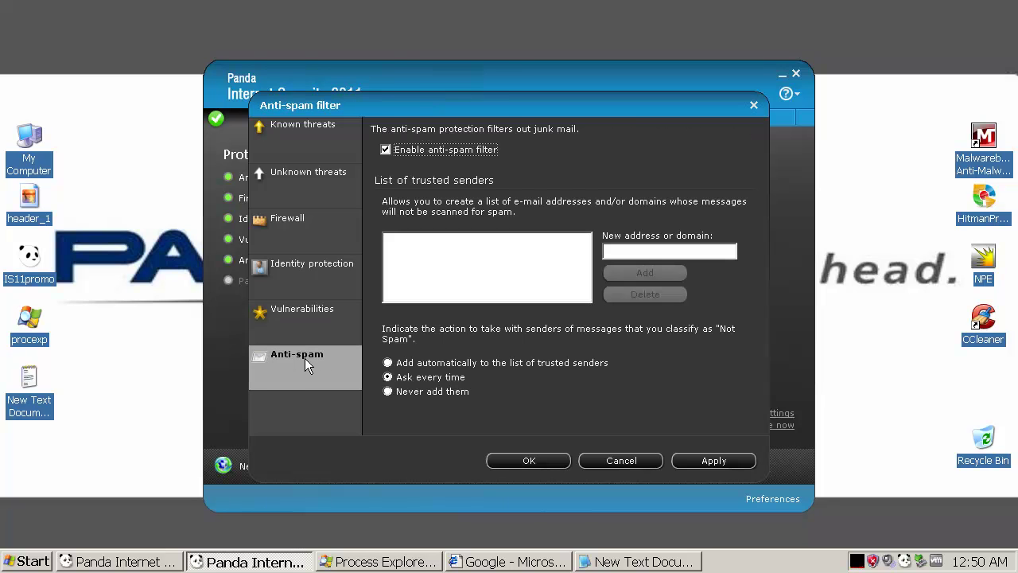
pyautogui.click(740, 463)
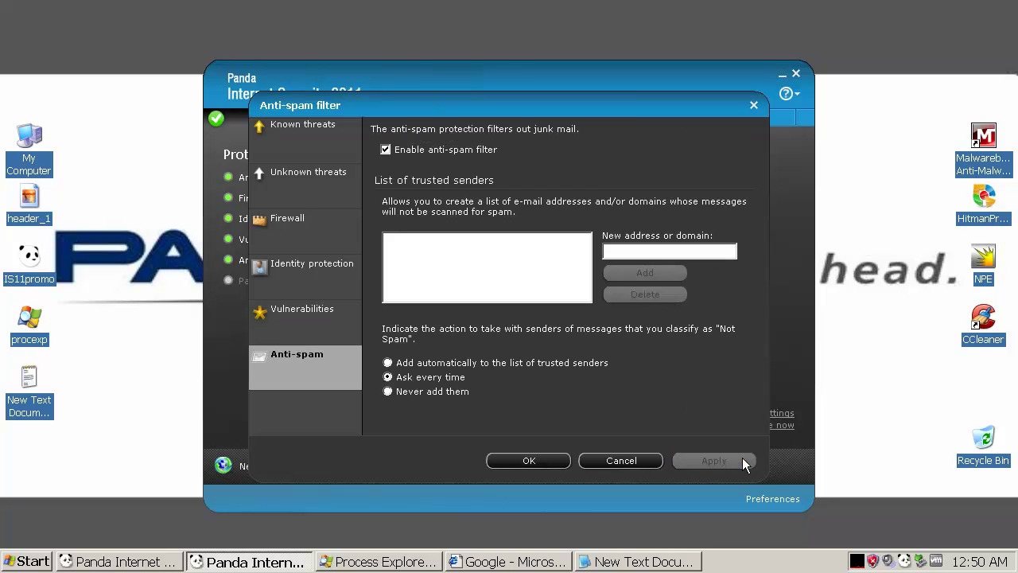
pyautogui.click(540, 461)
# Step: View the Services page, then launch the Secure Vault virtual keyboard from the tray icon
pyautogui.click(737, 120)
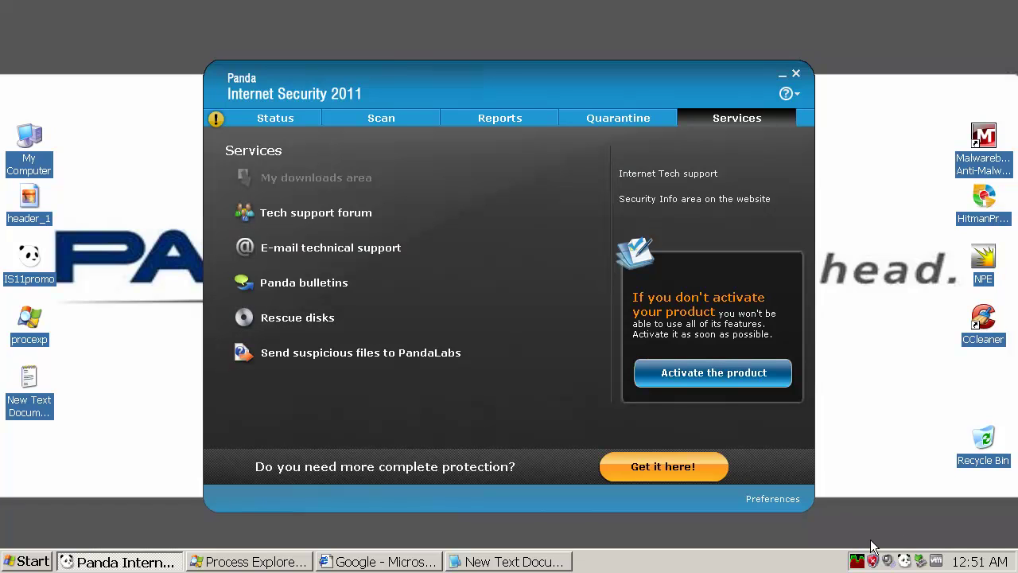
pyautogui.doubleClick(908, 562)
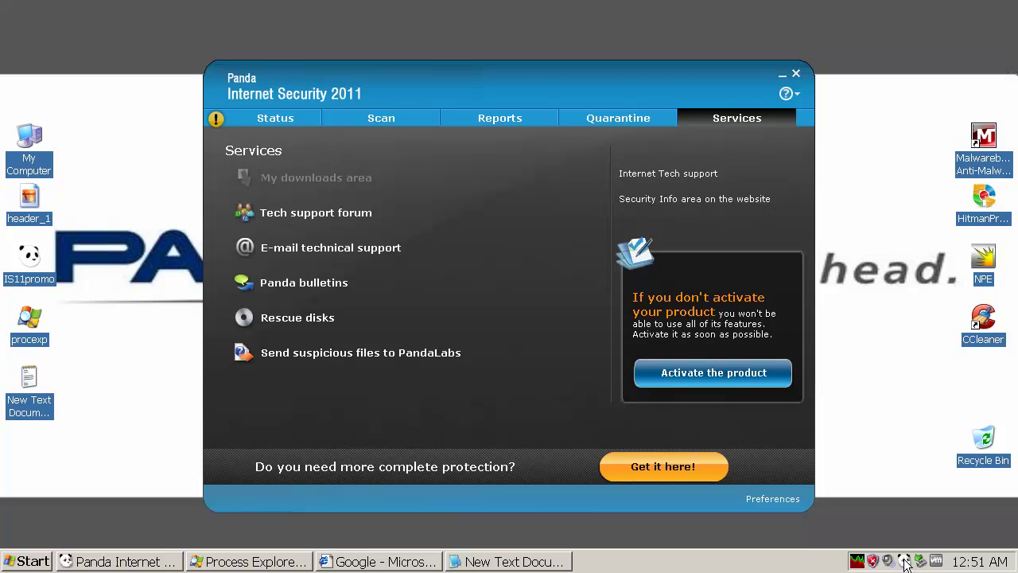
pyautogui.rightClick(907, 562)
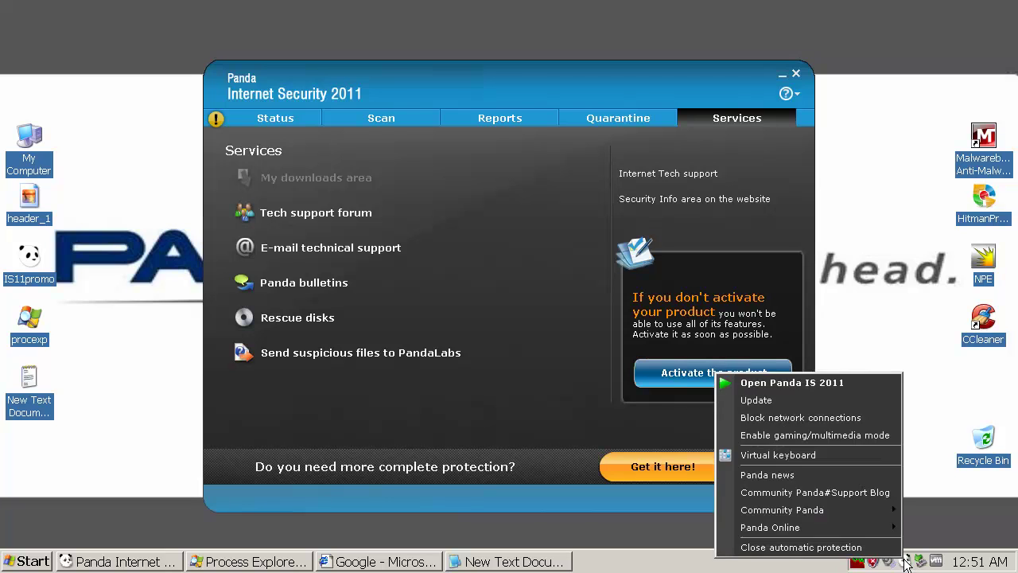
pyautogui.click(837, 455)
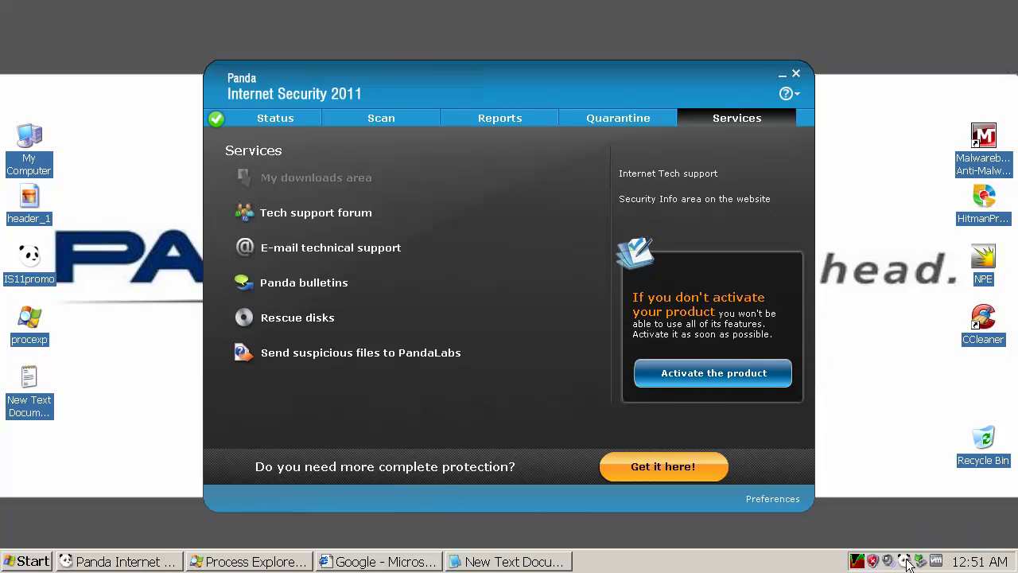
# Step: Minimize the Panda window to reveal the virtual keyboard, then close the keyboard
pyautogui.click(692, 73)
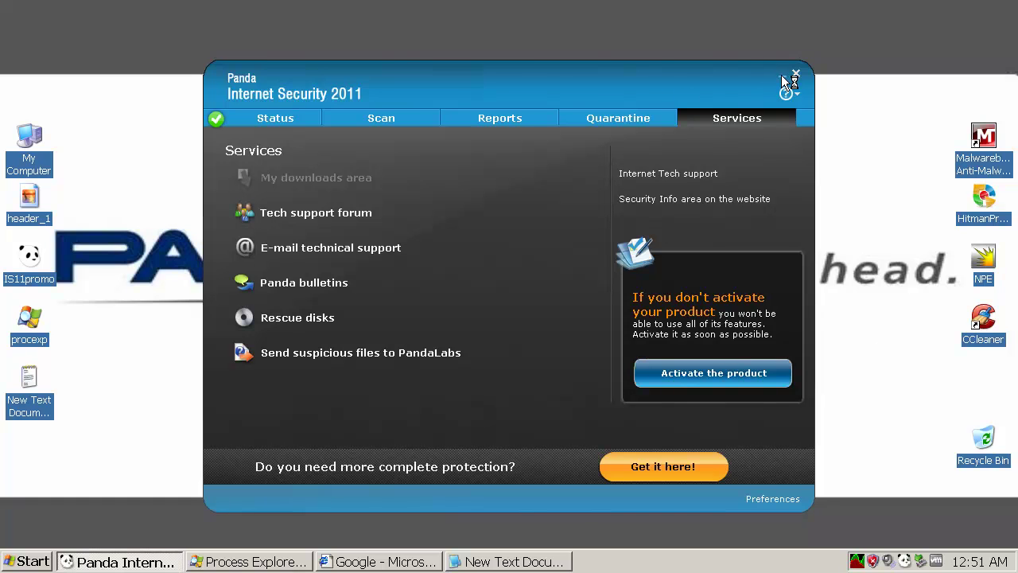
pyautogui.click(781, 77)
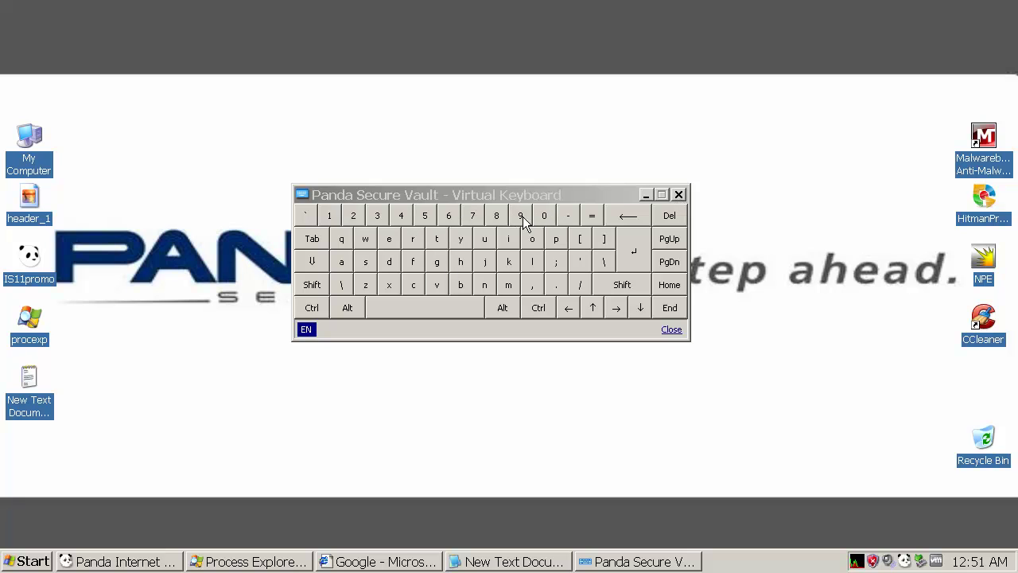
pyautogui.click(678, 195)
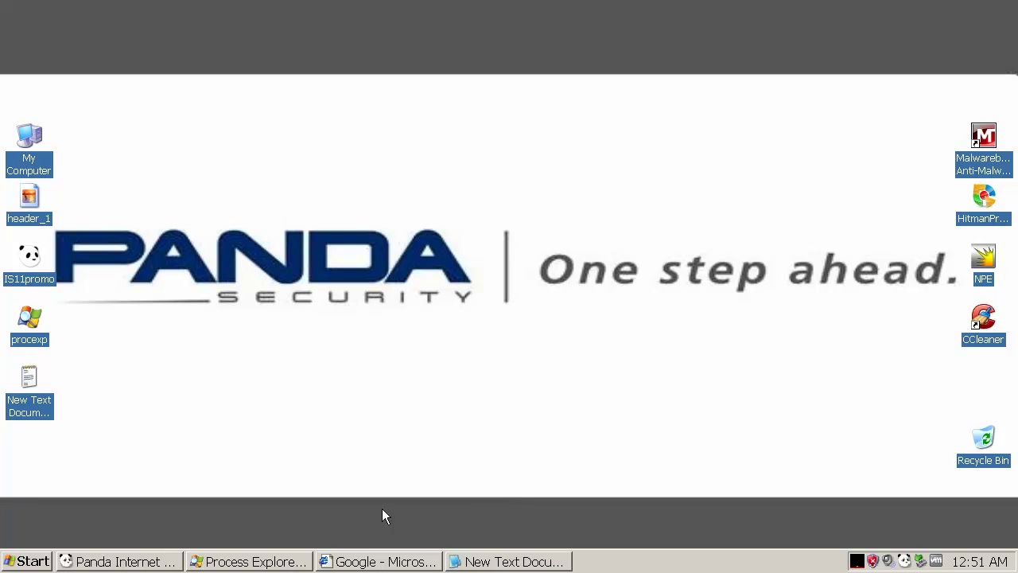
# Step: Inspect Panda processes in Process Explorer: ApVxdWin.exe, iface.exe, AVENGIN, pavsrvx86.exe, PSHost.exe, PavFnSvr.exe, PsCtrlS.exe
pyautogui.click(270, 562)
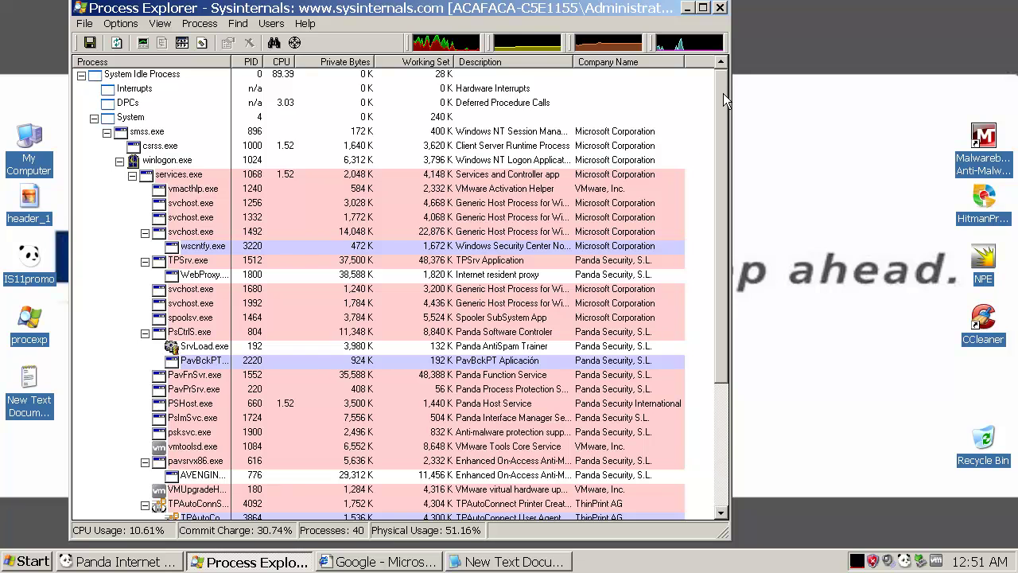
pyautogui.moveTo(723, 88); pyautogui.dragTo(729, 253)
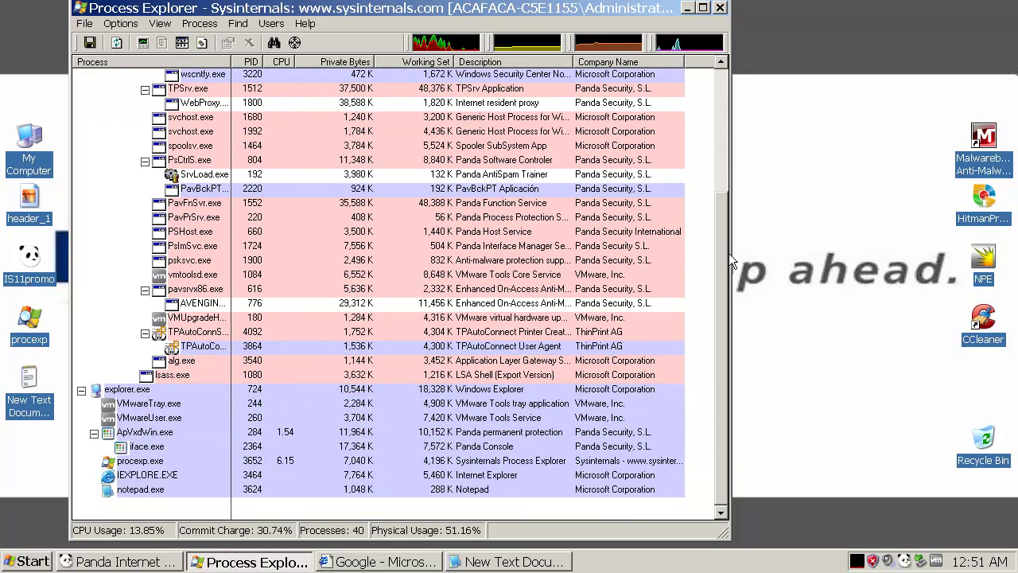
pyautogui.click(486, 445)
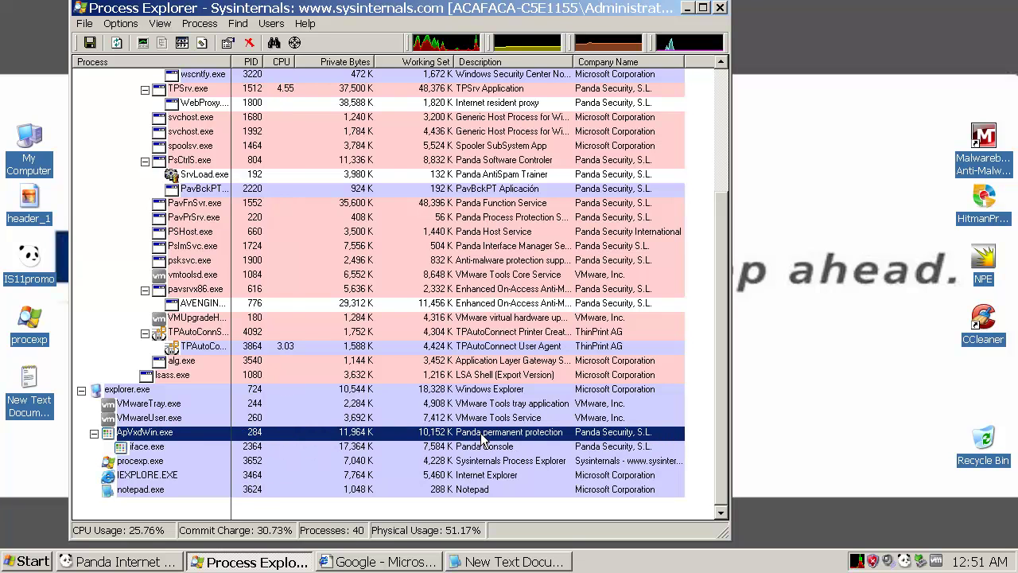
pyautogui.click(444, 450)
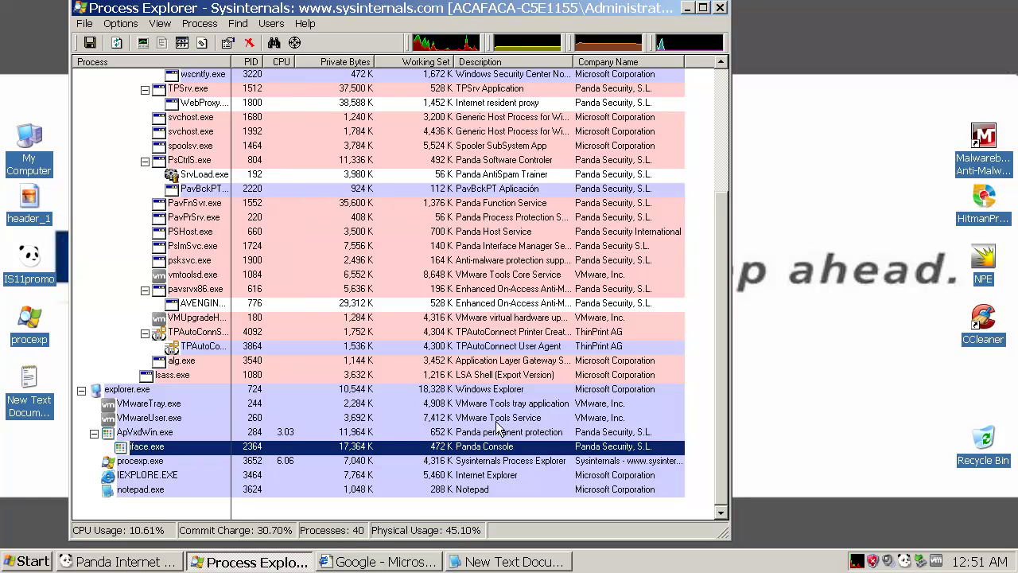
pyautogui.click(480, 436)
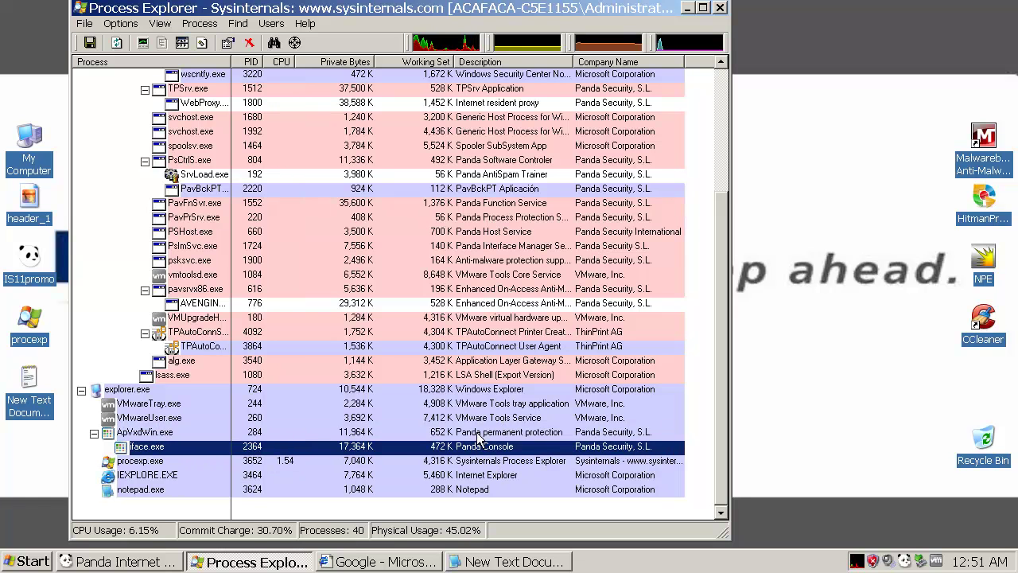
pyautogui.click(479, 437)
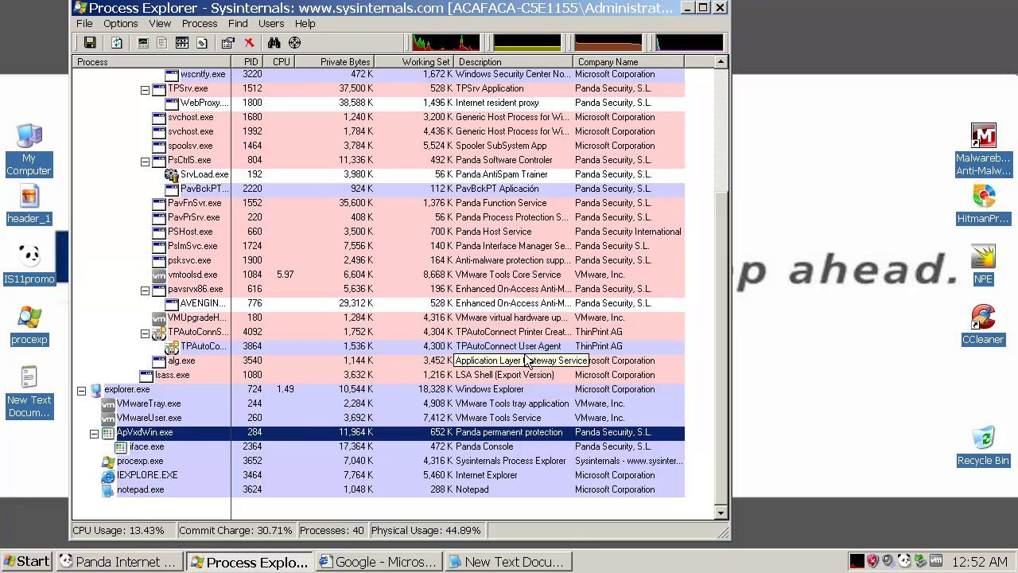
pyautogui.click(502, 347)
pyautogui.click(501, 305)
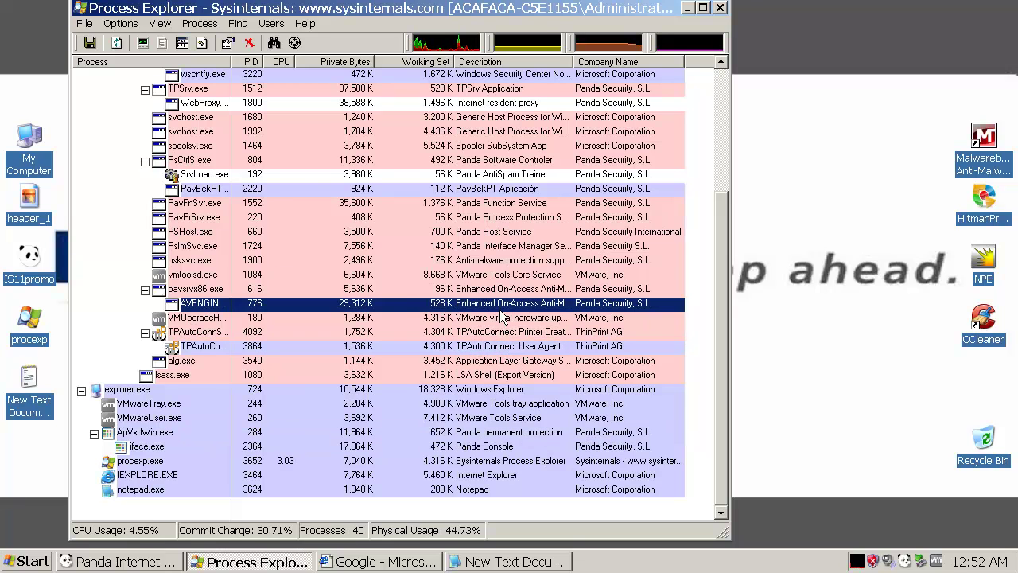
pyautogui.click(499, 291)
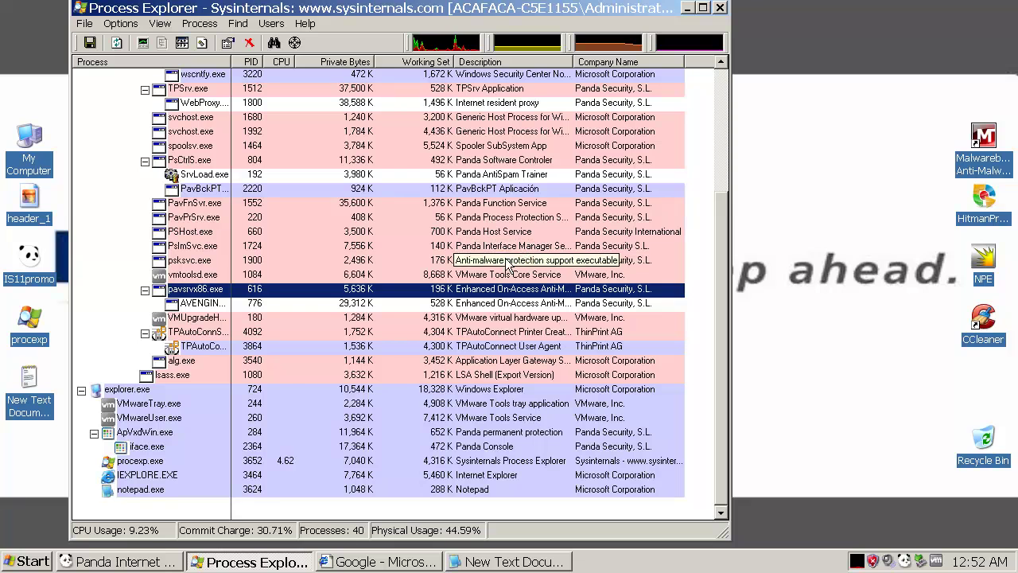
pyautogui.click(506, 261)
pyautogui.click(503, 237)
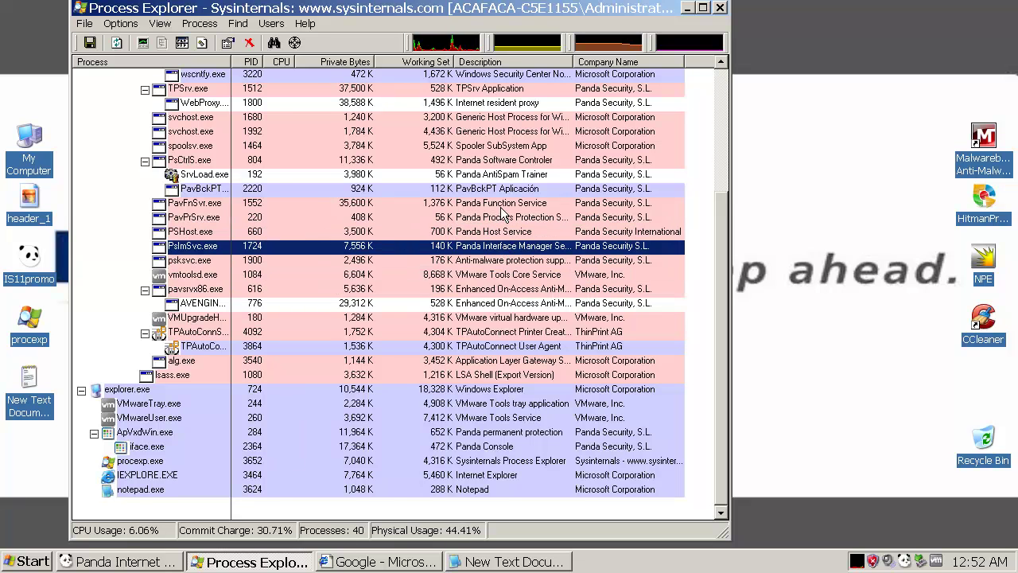
pyautogui.click(503, 205)
pyautogui.click(499, 178)
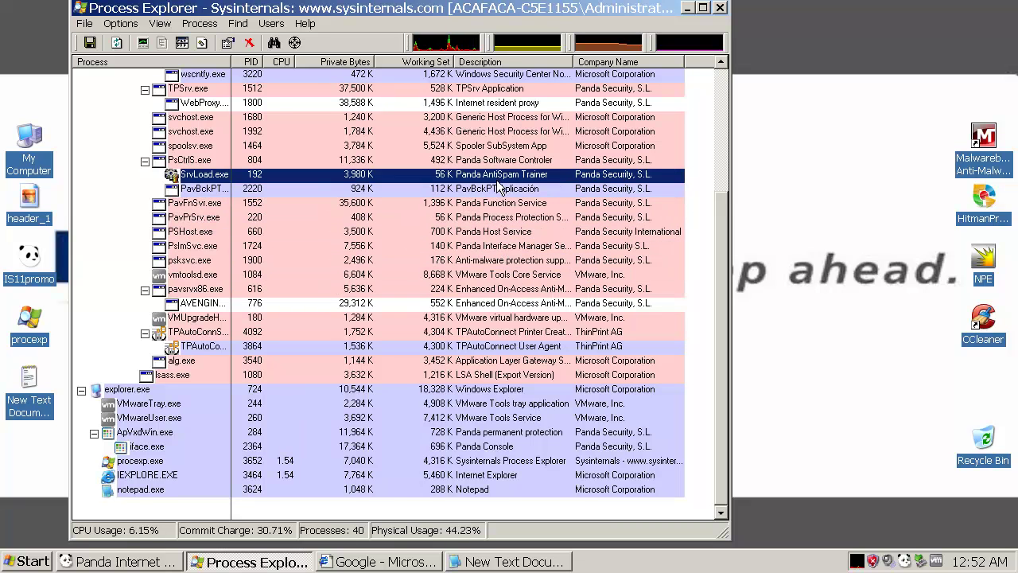
pyautogui.click(499, 160)
# Step: Scroll the process list and recheck PavFnSvr.exe, pavsrvx86.exe, VMwareUser.exe and iface.exe
pyautogui.scroll(1, 497, 173)
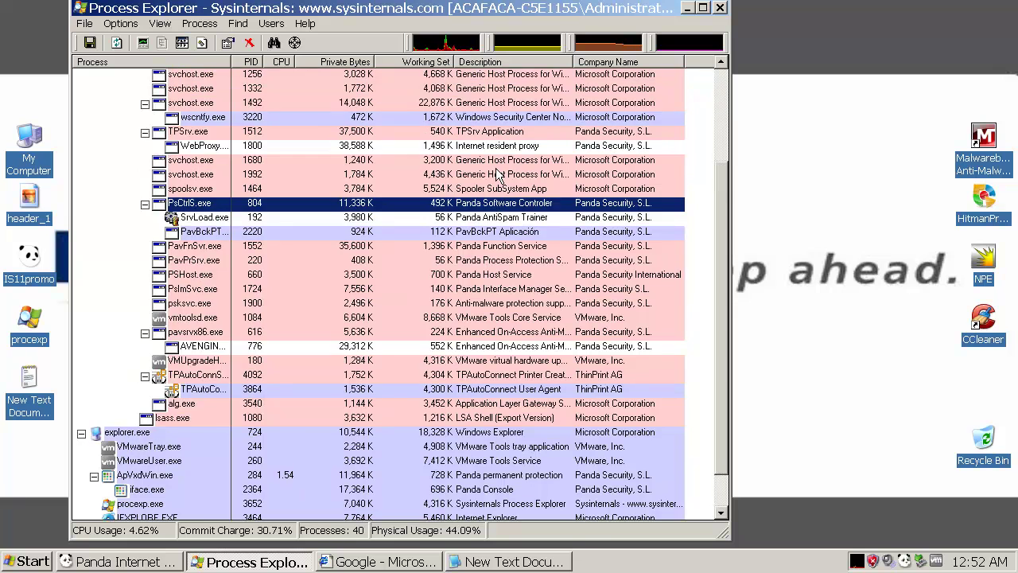
pyautogui.scroll(1, 498, 173)
pyautogui.scroll(1, 525, 191)
pyautogui.scroll(1, 553, 209)
pyautogui.scroll(-1, 553, 208)
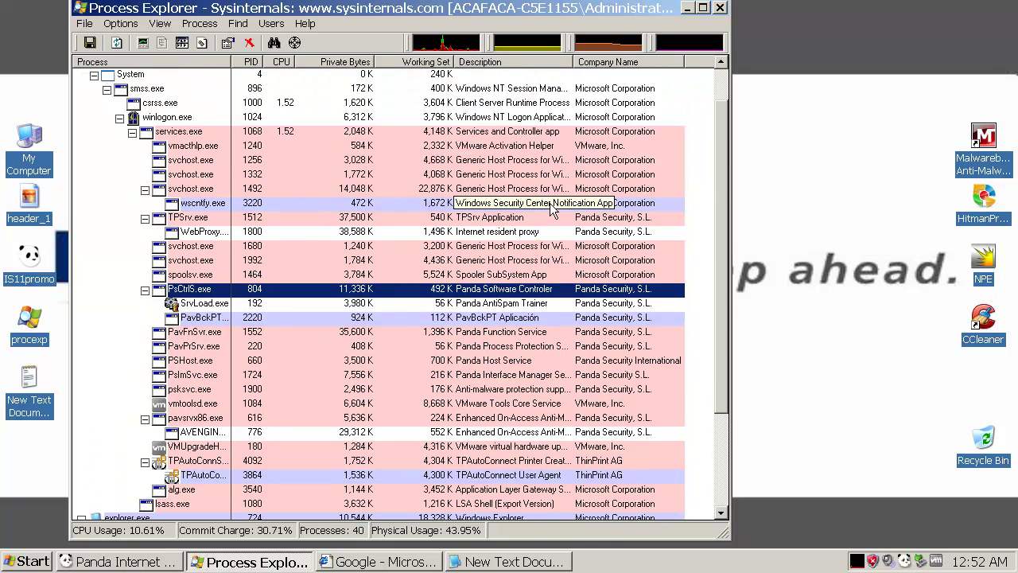
pyautogui.scroll(-1, 568, 234)
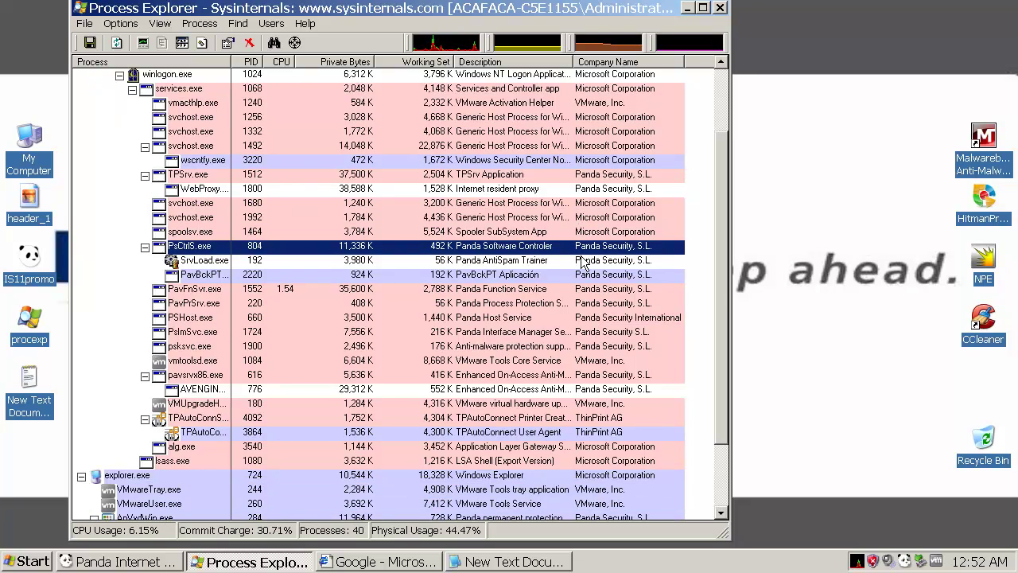
pyautogui.scroll(-1, 583, 263)
pyautogui.click(541, 247)
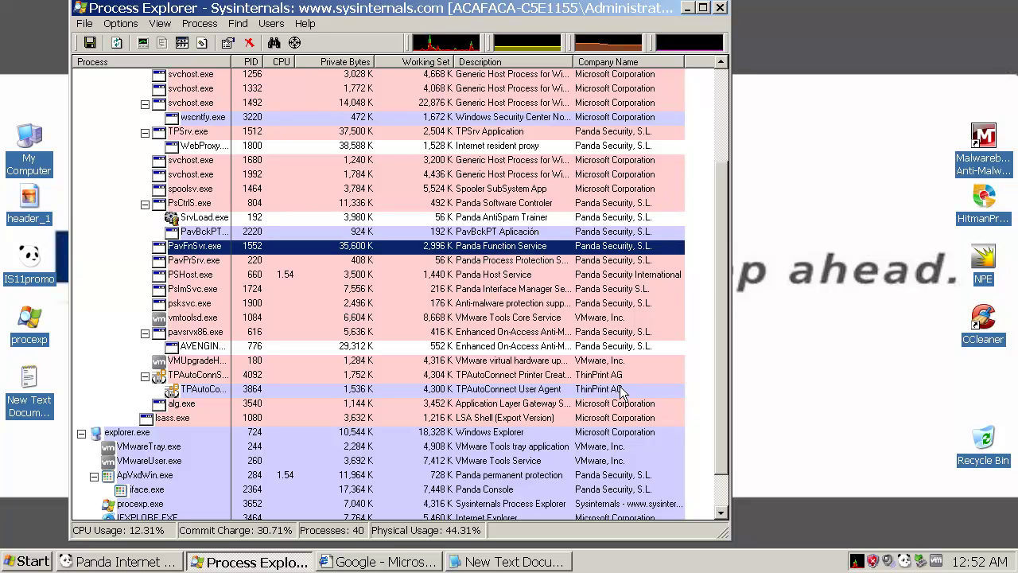
pyautogui.click(509, 333)
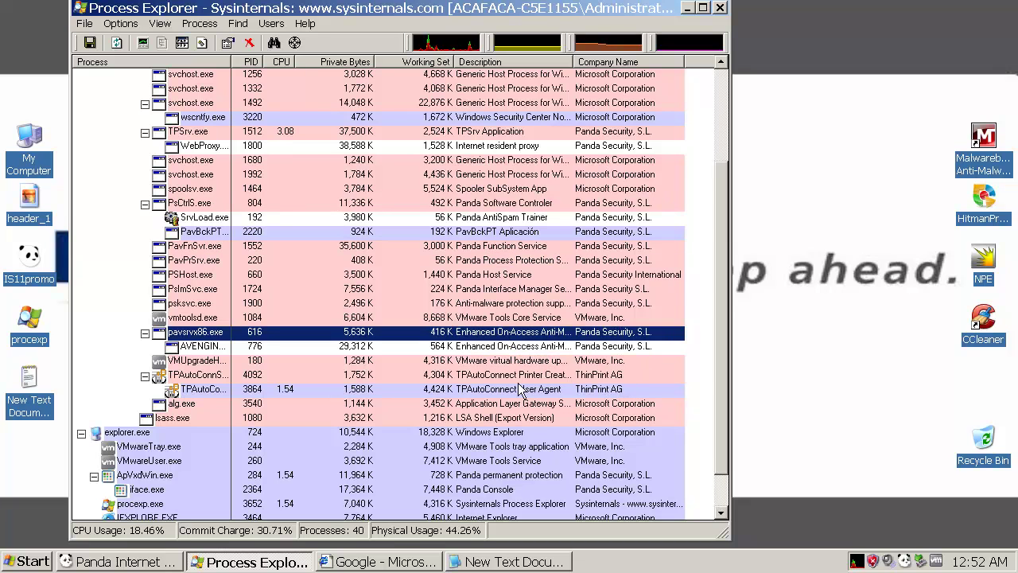
pyautogui.click(537, 461)
pyautogui.scroll(-1, 537, 464)
pyautogui.click(500, 447)
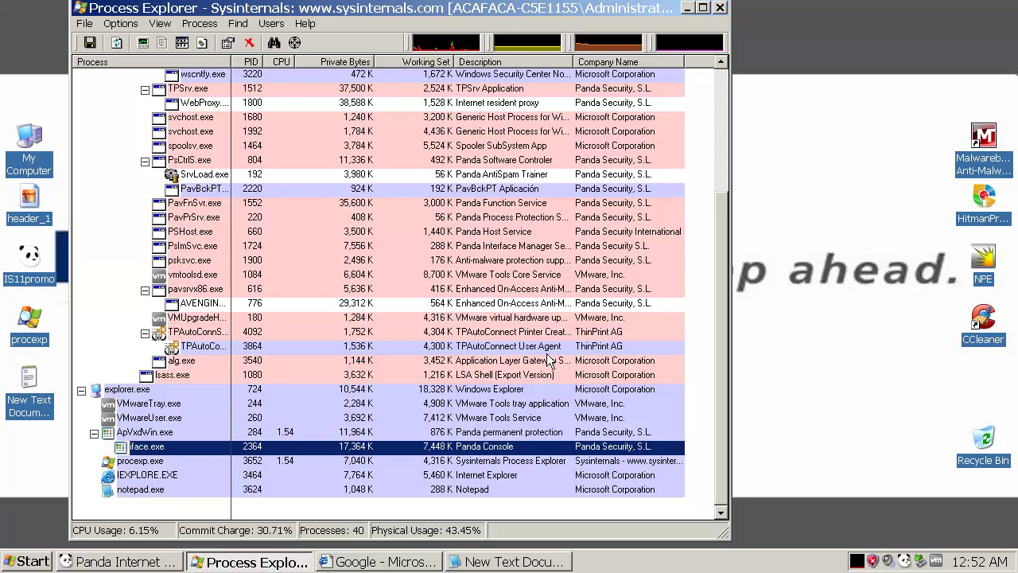
# Step: Minimize Process Explorer and refresh the desktop
pyautogui.click(689, 8)
pyautogui.rightClick(475, 161)
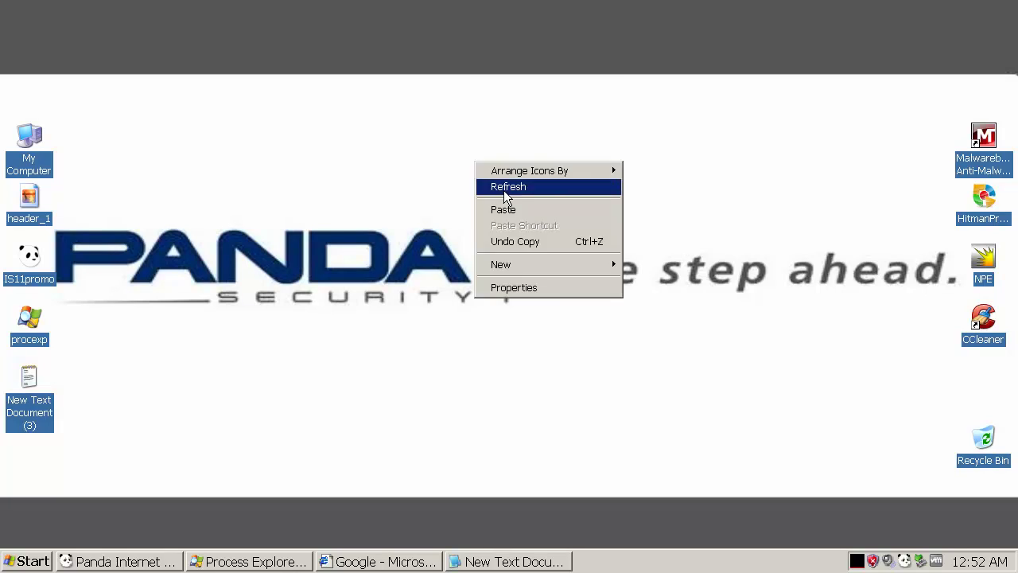
pyautogui.click(503, 188)
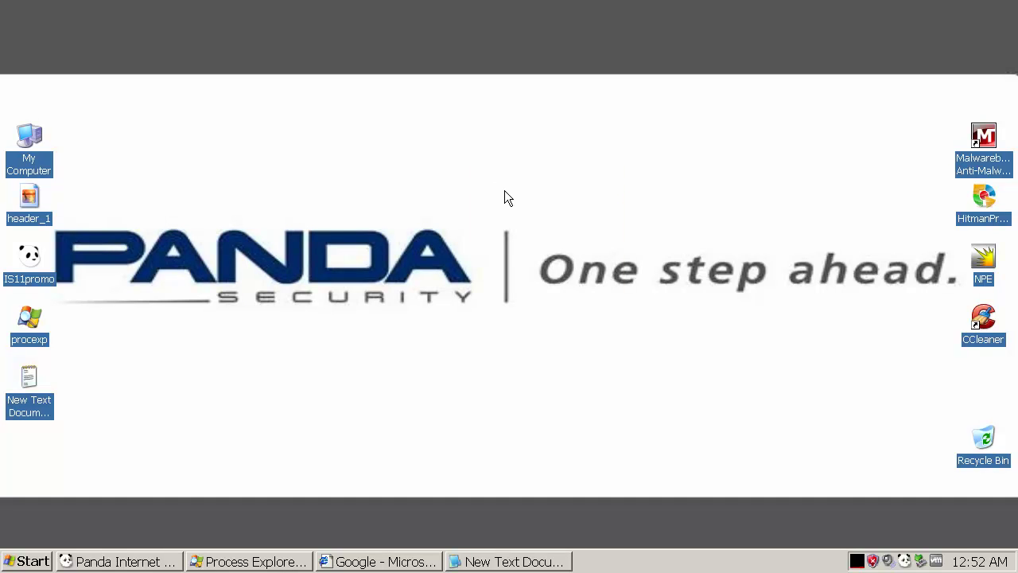
# Step: Restore the Notepad malicious-URL list and move it up while making it taller and wider
pyautogui.click(495, 550)
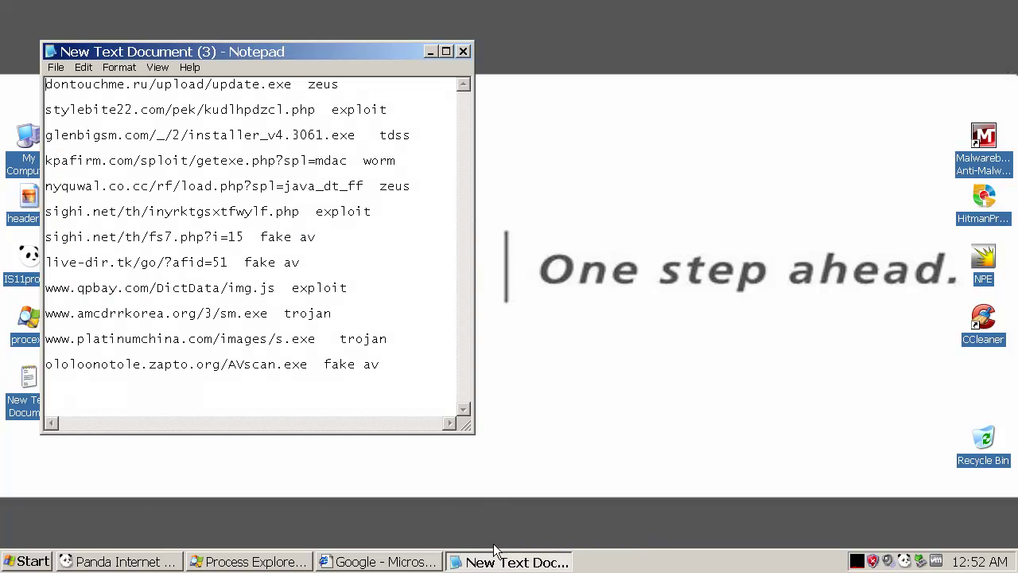
pyautogui.moveTo(386, 55); pyautogui.dragTo(377, 31)
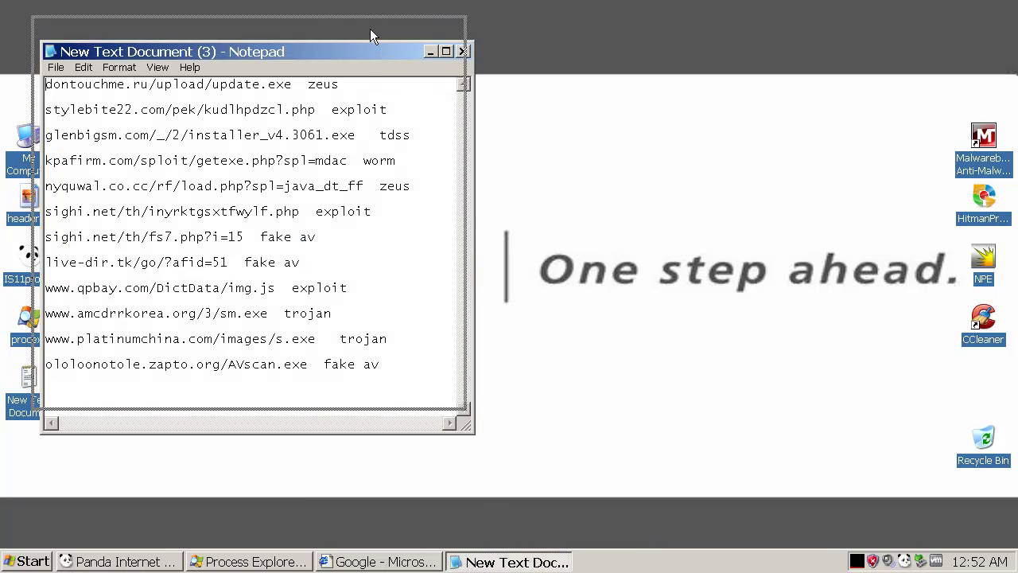
pyautogui.moveTo(282, 409); pyautogui.dragTo(282, 443)
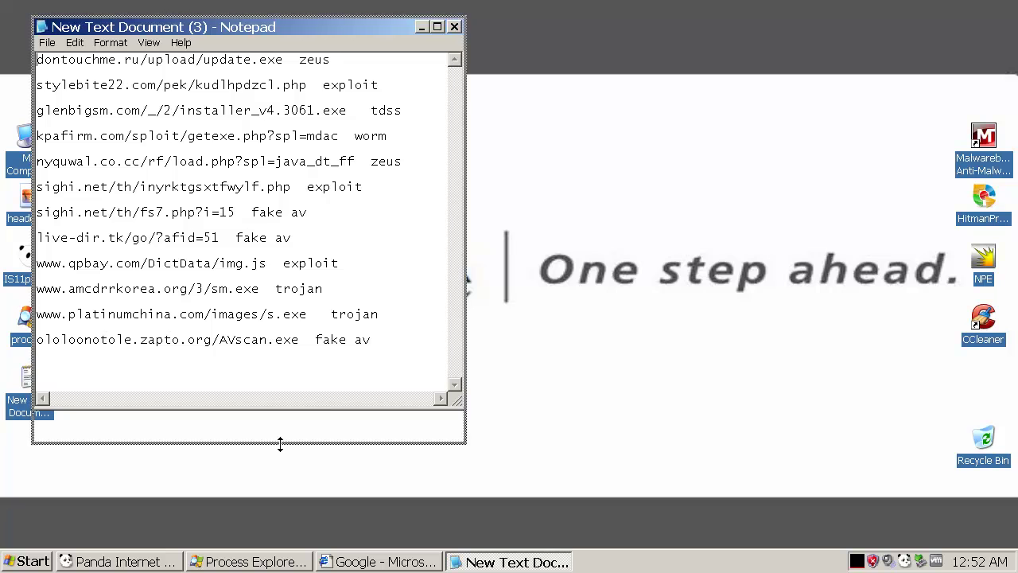
pyautogui.moveTo(464, 220); pyautogui.dragTo(511, 221)
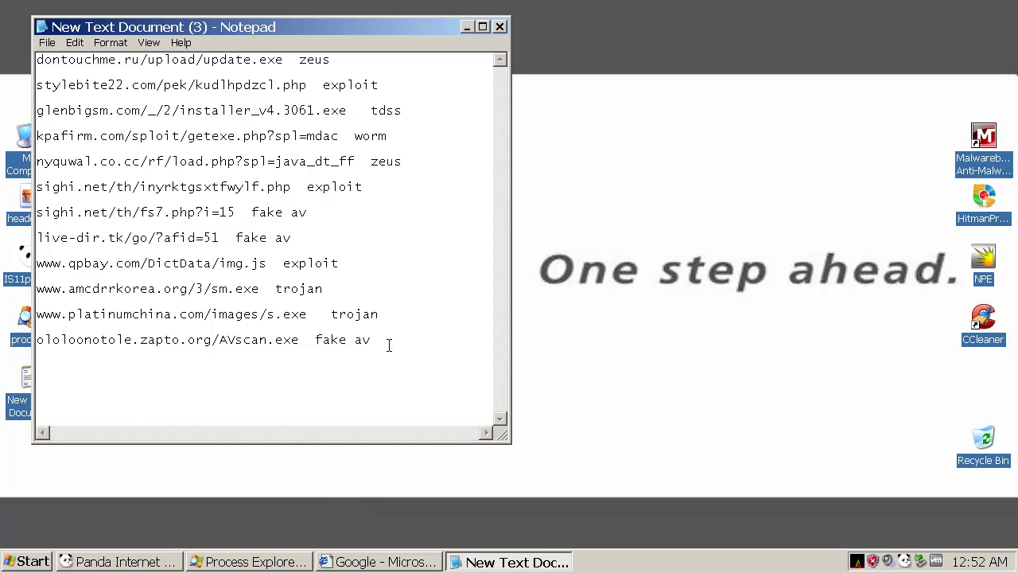
# Step: Dismiss the Panda Internet Security window and bring Internet Explorer on Google forward
pyautogui.moveTo(390, 343); pyautogui.dragTo(37, 59)
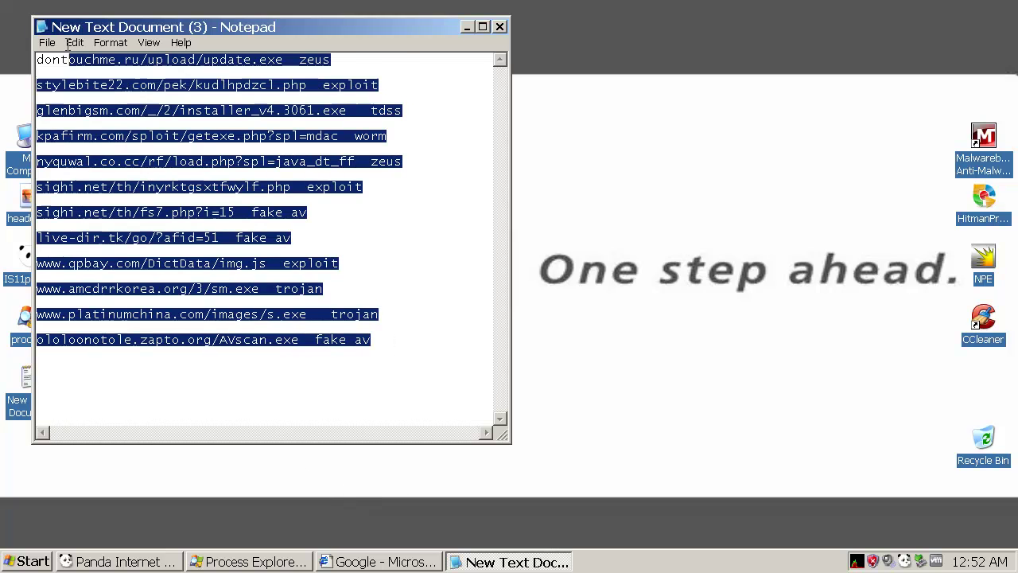
pyautogui.click(459, 248)
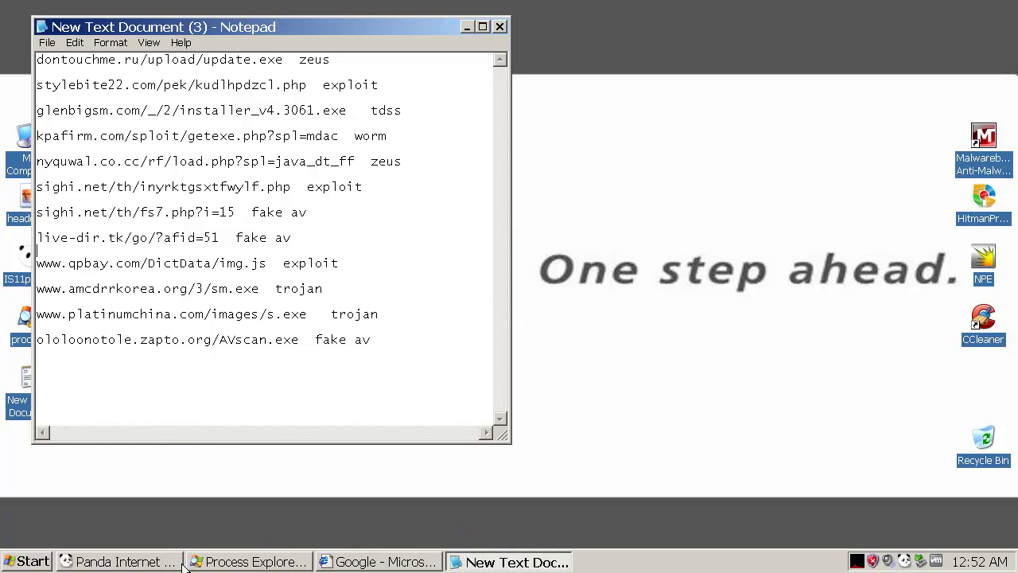
pyautogui.click(115, 564)
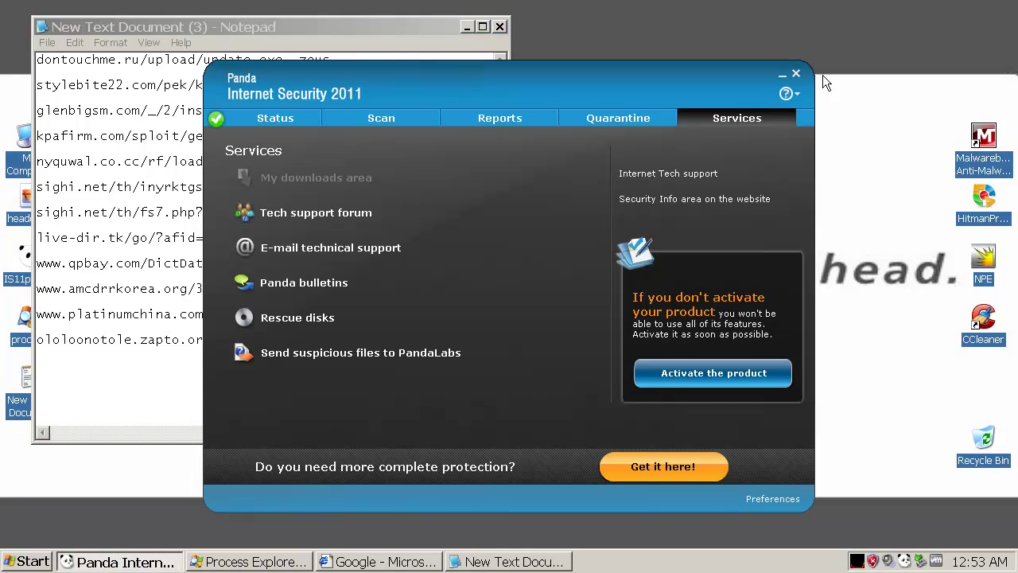
pyautogui.click(795, 75)
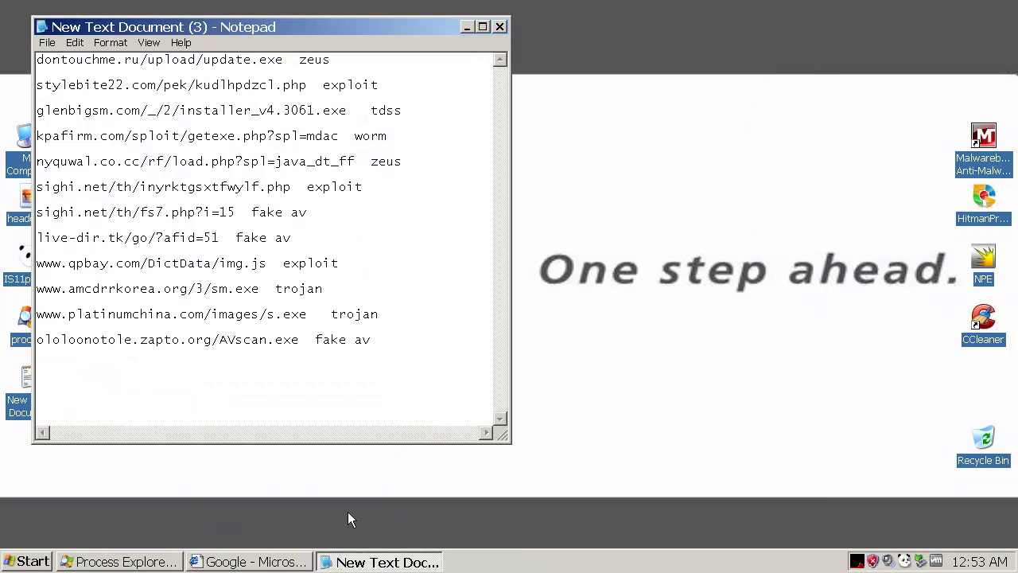
pyautogui.click(266, 563)
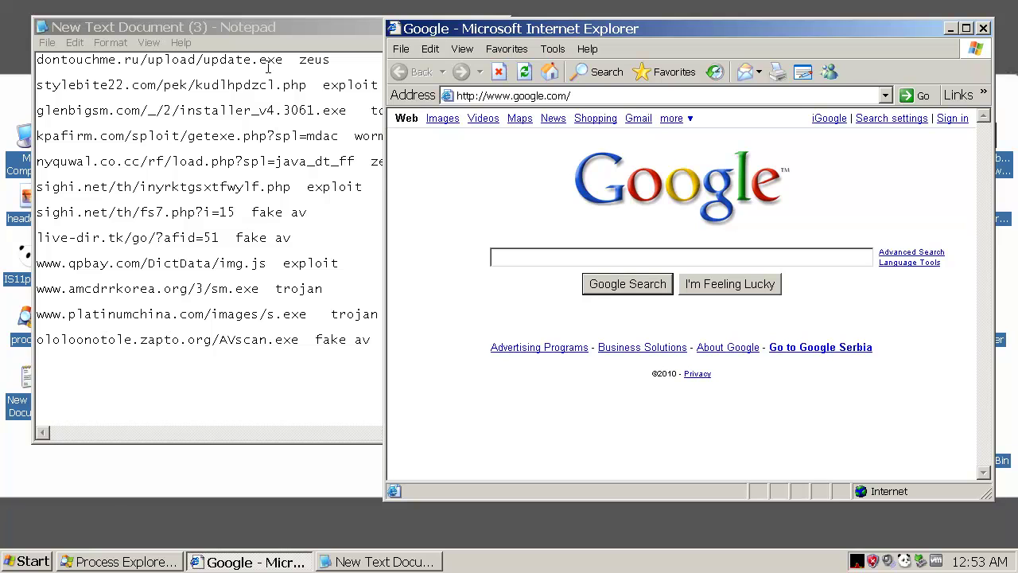
# Step: Load the dontouchme.ru update.exe URL, see Panda block it as phishing, and return Home
pyautogui.moveTo(282, 61); pyautogui.dragTo(24, 70)
pyautogui.hotkey('ctrl', 'c')
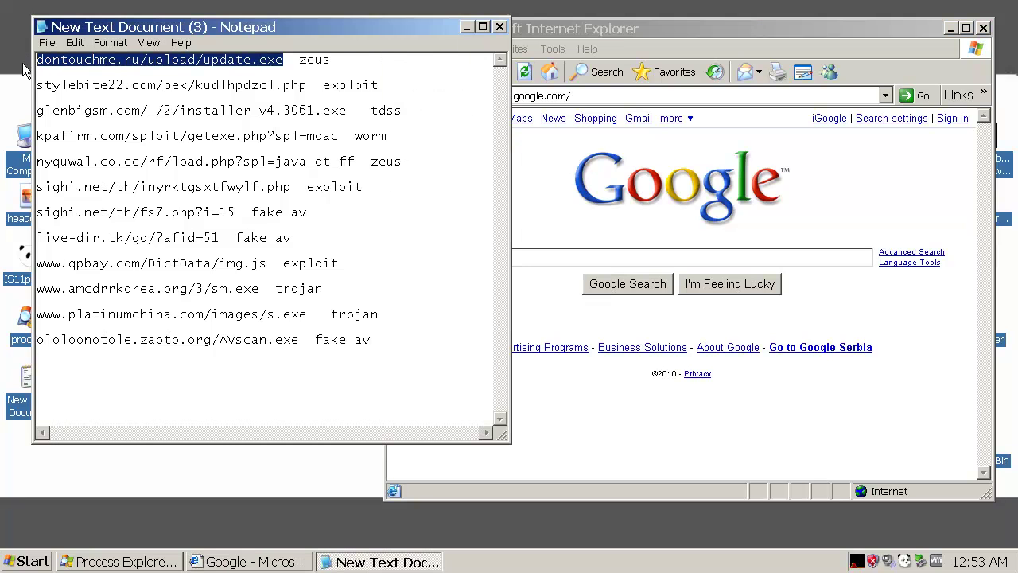
pyautogui.click(598, 93)
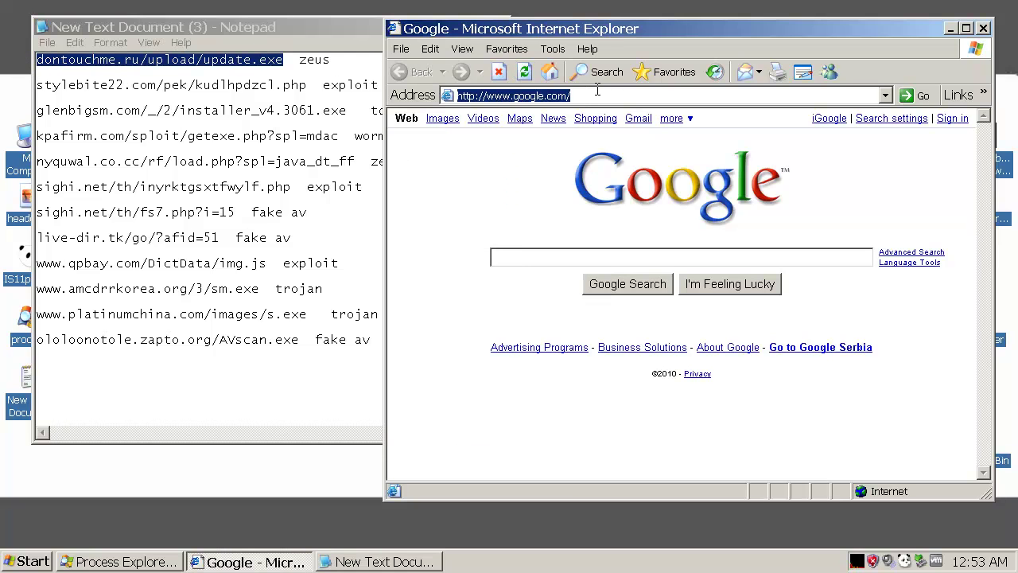
pyautogui.hotkey('ctrl', 'v')
pyautogui.press('Return')
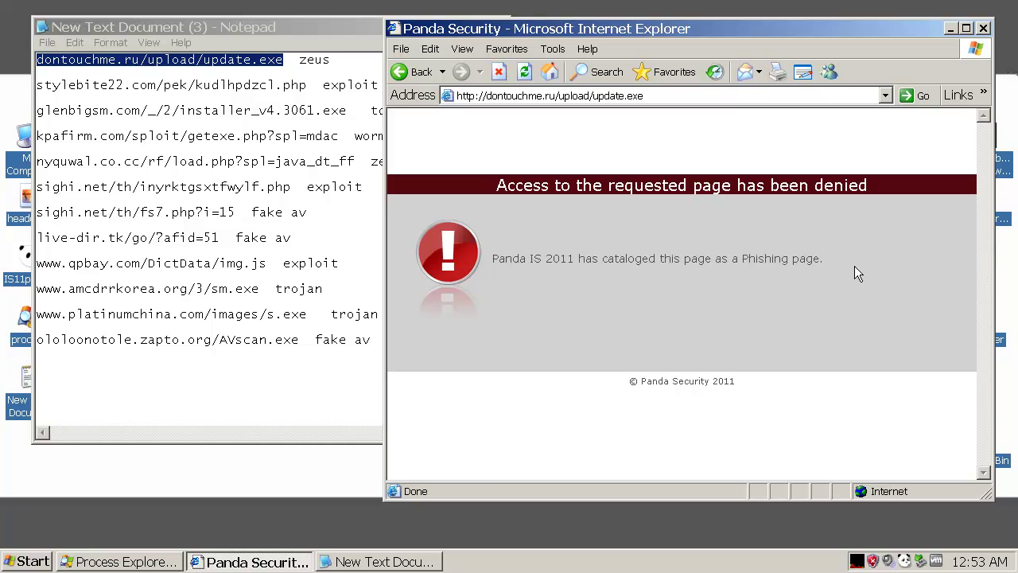
pyautogui.click(550, 72)
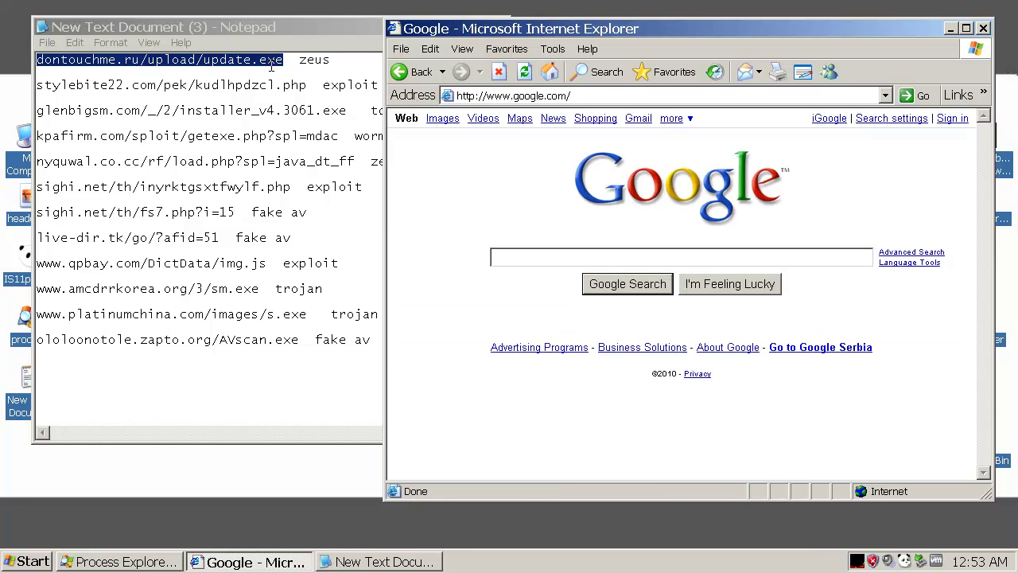
# Step: Load the stylebite22.com exploit URL in Internet Explorer, which opens as a blank page
pyautogui.click(284, 93)
pyautogui.moveTo(308, 85); pyautogui.dragTo(24, 95)
pyautogui.hotkey('ctrl', 'c')
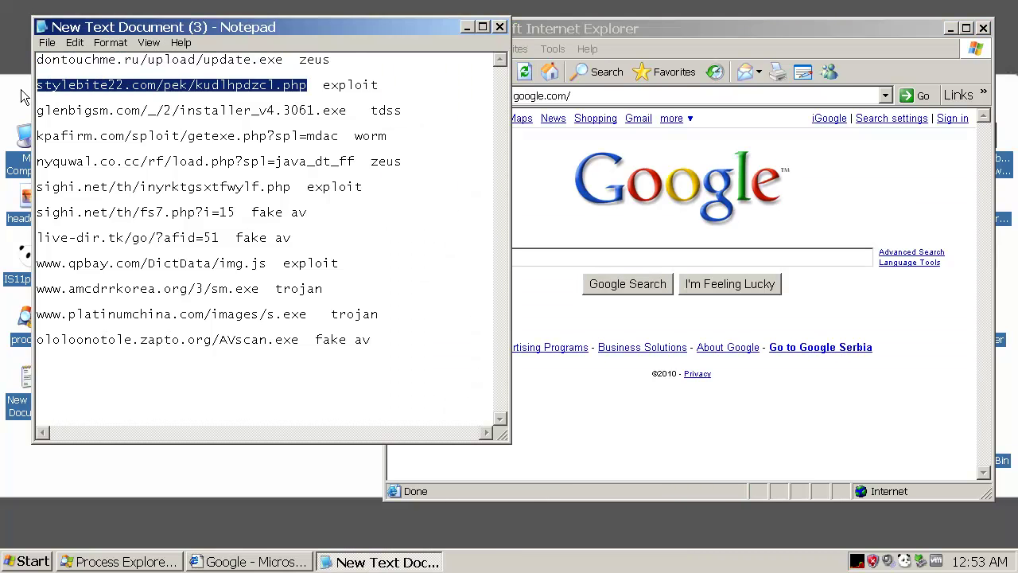
pyautogui.click(579, 95)
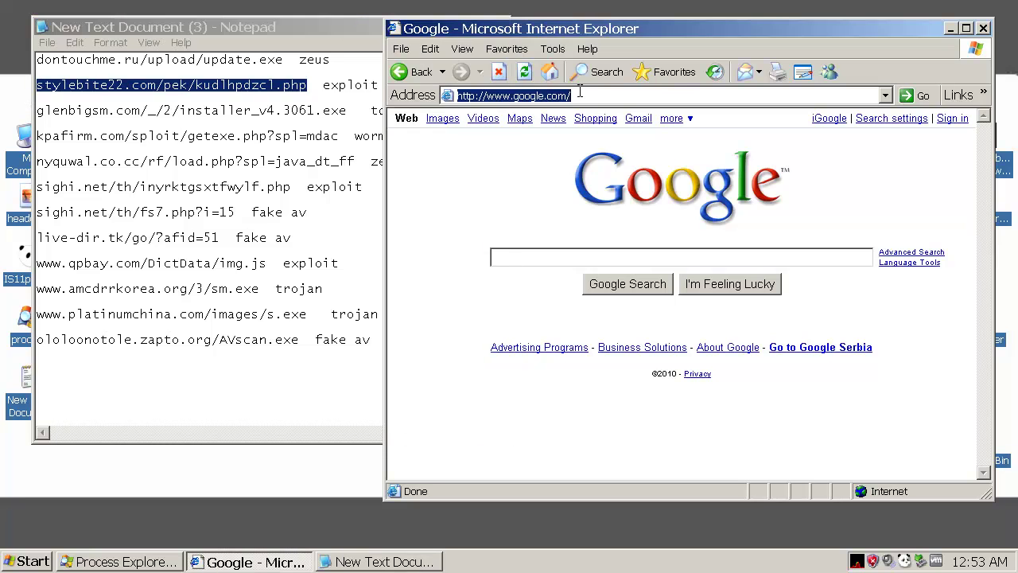
pyautogui.hotkey('ctrl', 'v')
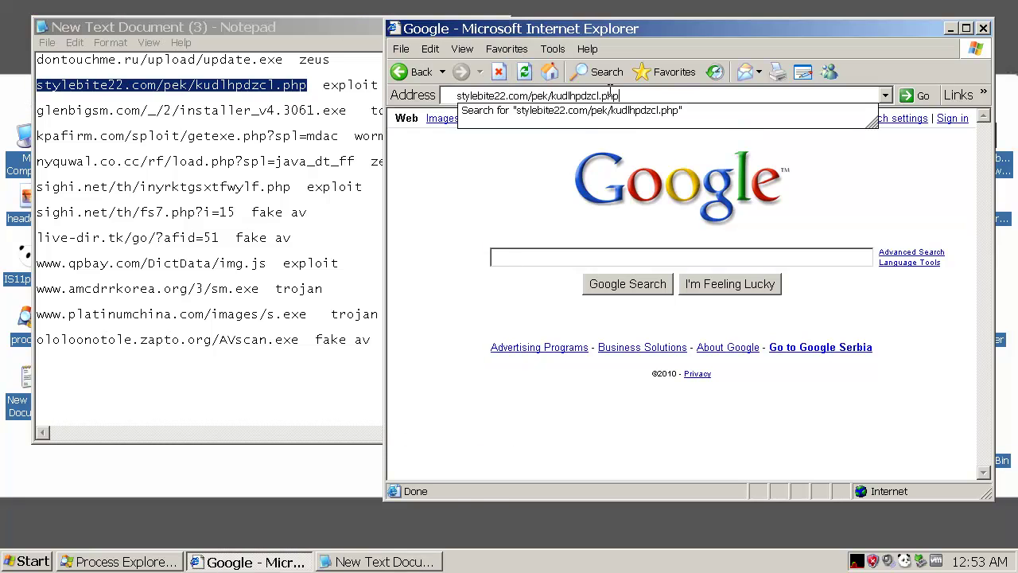
pyautogui.press('Return')
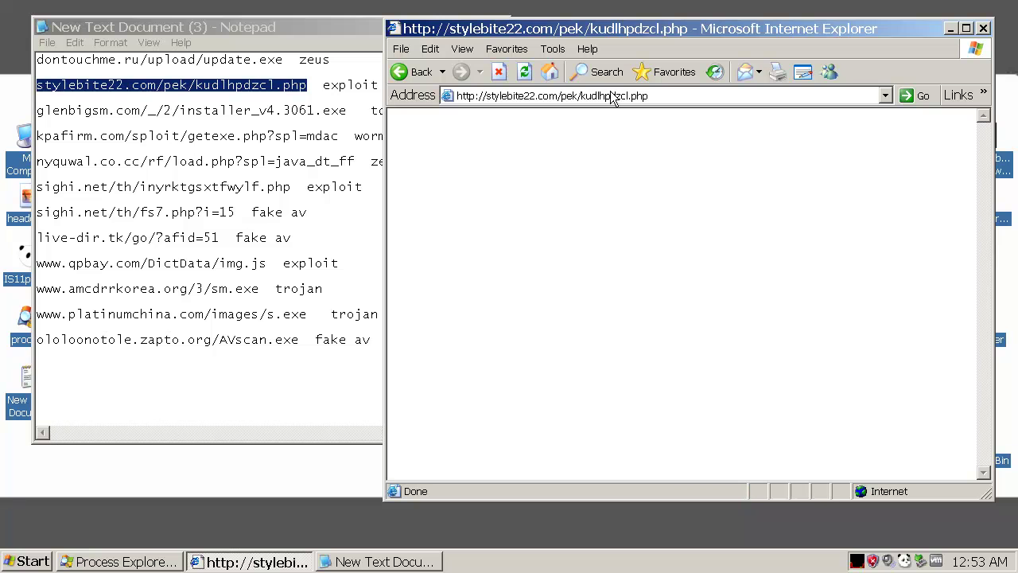
# Step: Check procexp.exe, VMwareTray.exe and psimreal.exe in Process Explorer, then minimize it
pyautogui.click(151, 561)
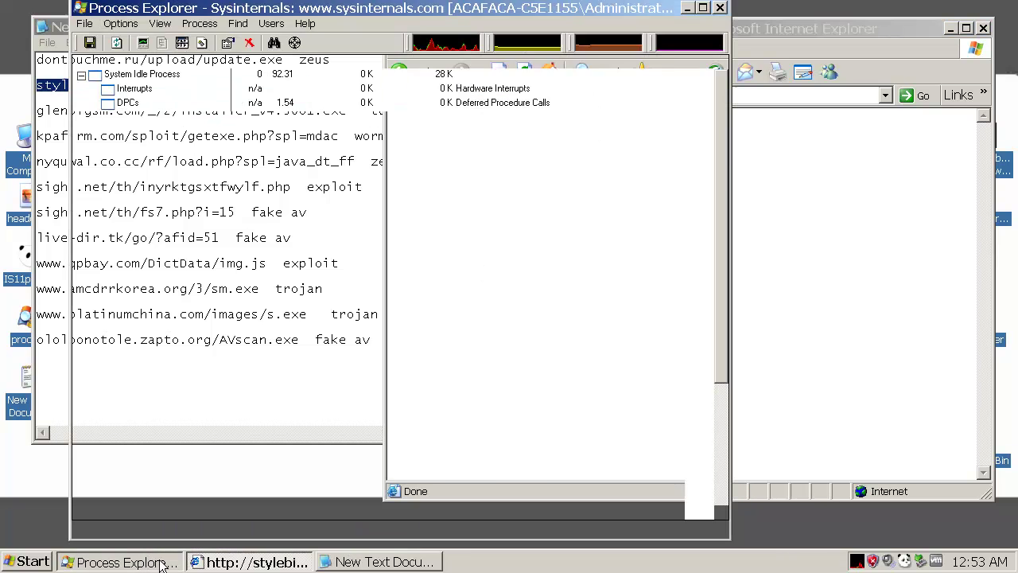
pyautogui.moveTo(716, 144)
pyautogui.mouseDown()
pyautogui.moveTo(749, 244)
pyautogui.moveTo(751, 307)
pyautogui.mouseUp()
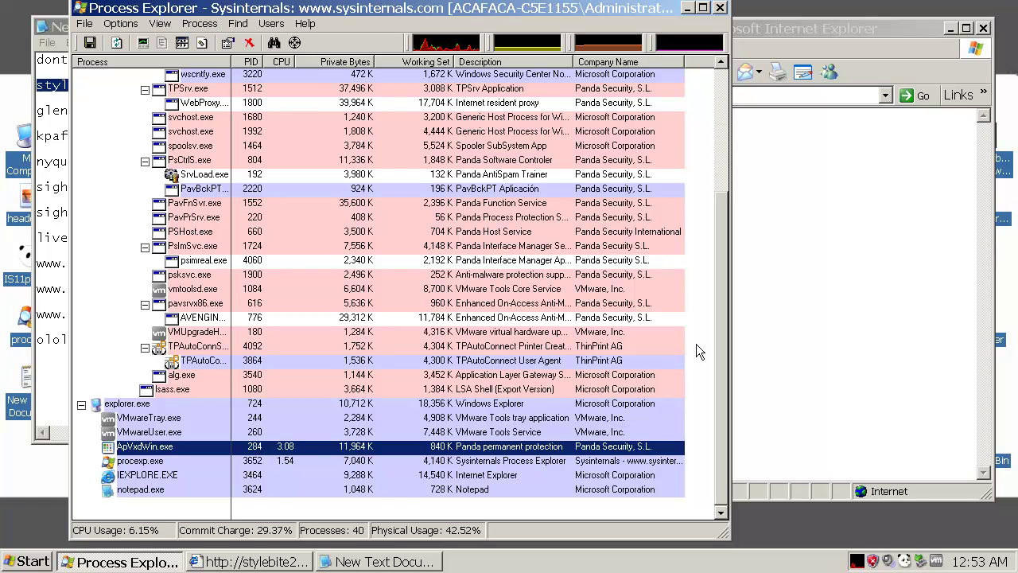
pyautogui.click(476, 463)
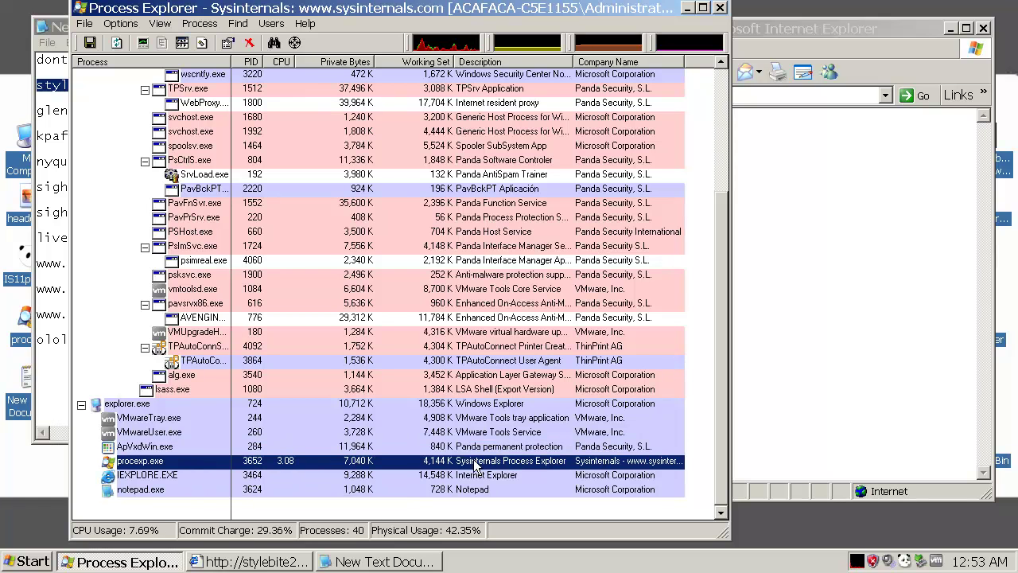
pyautogui.click(477, 422)
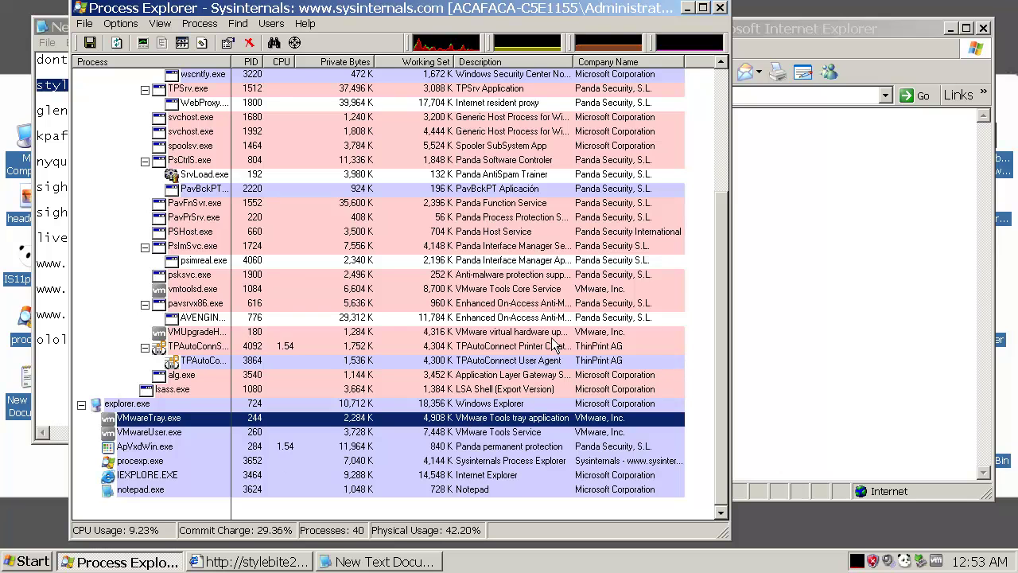
pyautogui.click(494, 263)
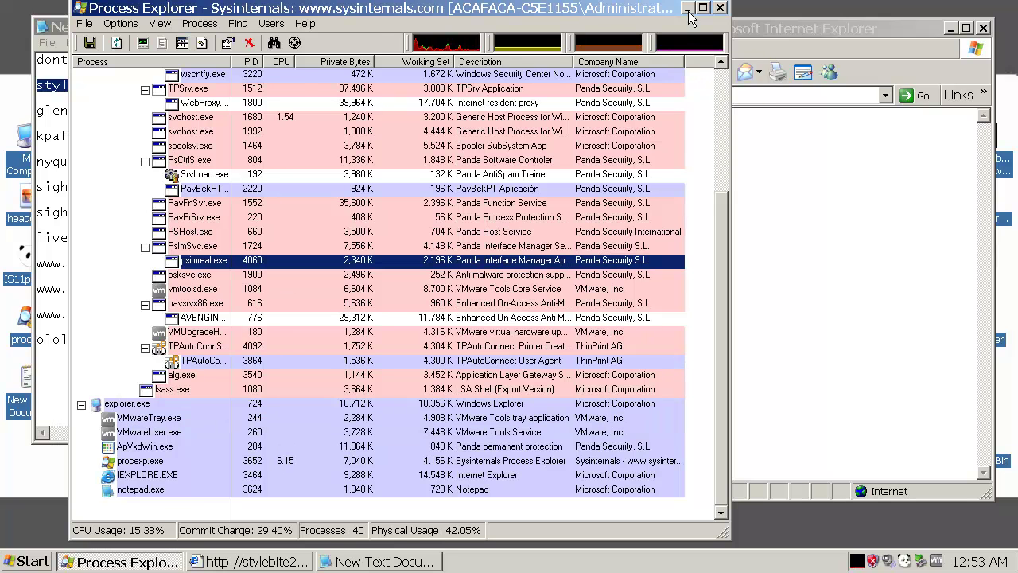
pyautogui.click(689, 9)
pyautogui.moveTo(347, 112); pyautogui.dragTo(30, 113)
pyautogui.hotkey('ctrl', 'c')
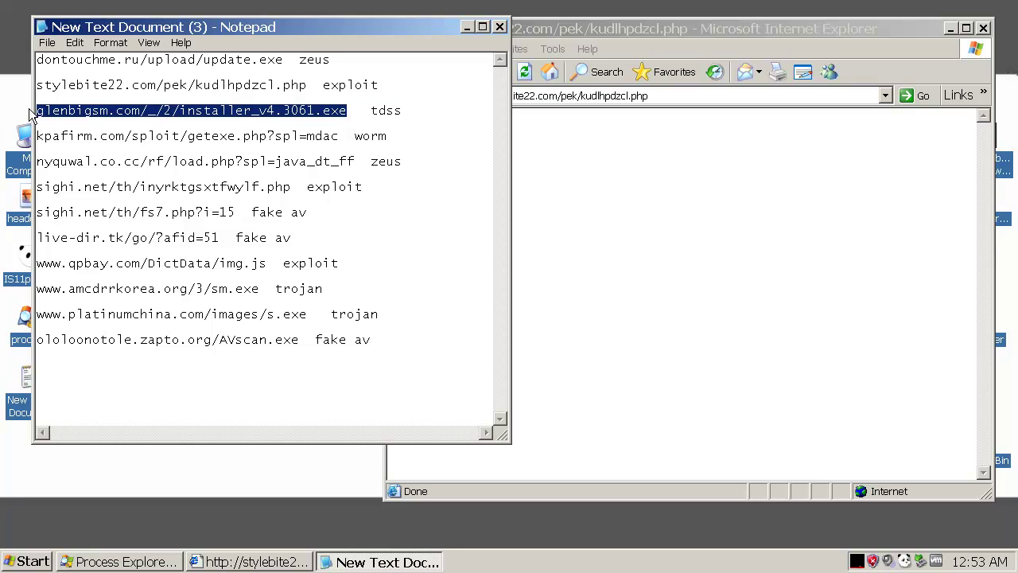
# Step: Load the glenbigsm.com link, then return to the Google home page
pyautogui.click(696, 93)
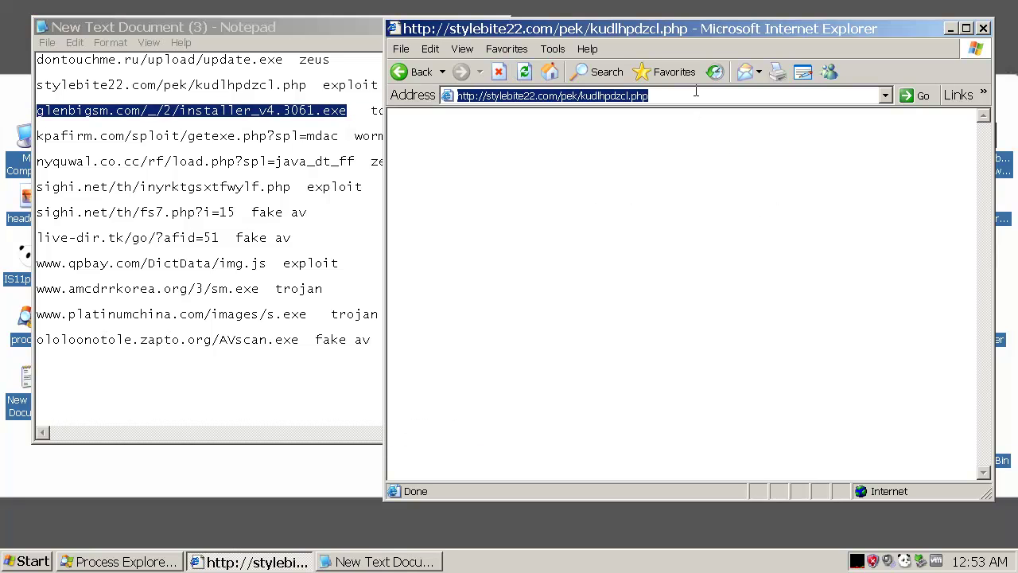
pyautogui.hotkey('ctrl', 'v')
pyautogui.press('Return')
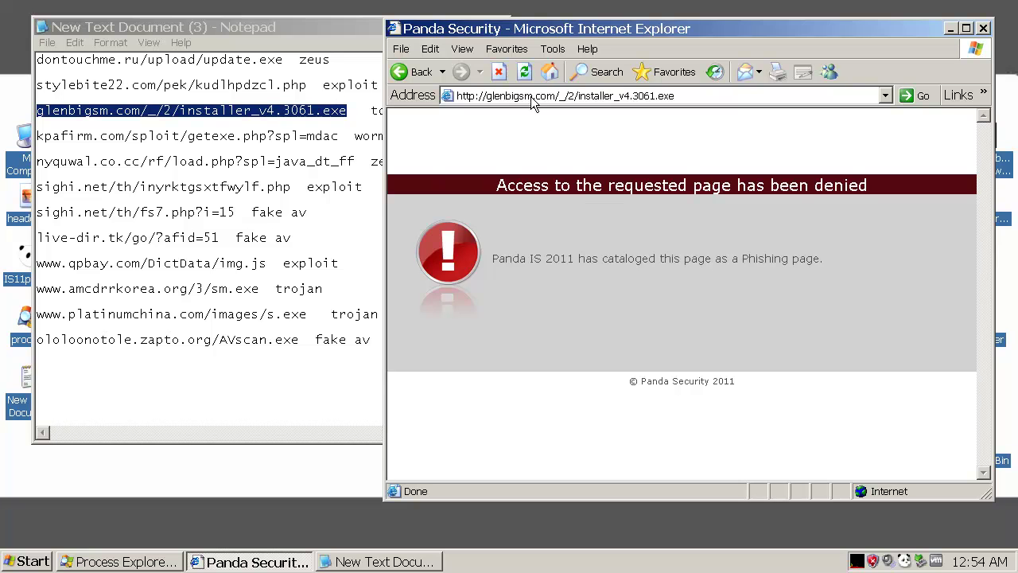
pyautogui.click(549, 71)
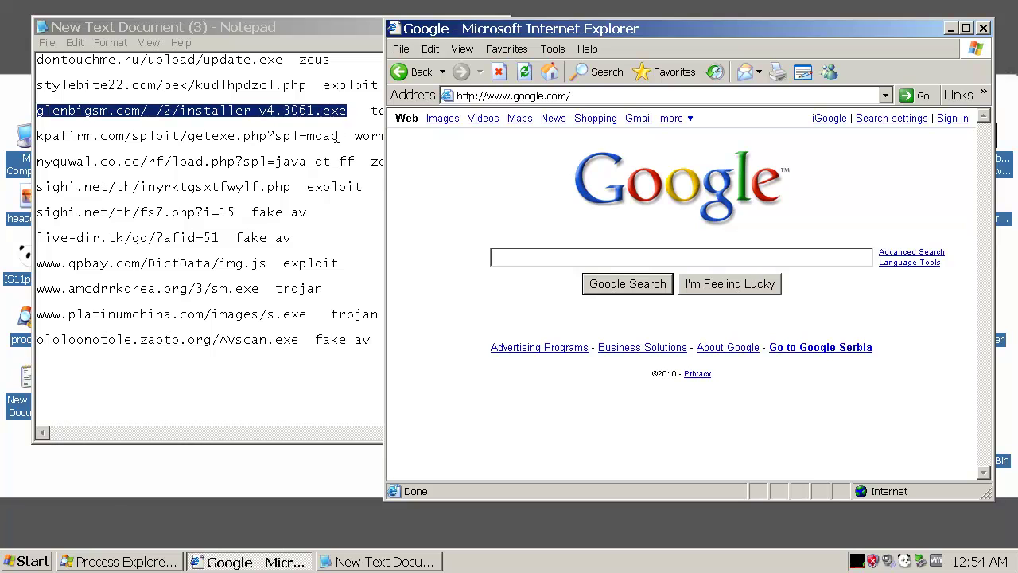
# Step: Load the kpafirm.com link, see Panda block it as phishing, and return Home
pyautogui.moveTo(338, 136); pyautogui.dragTo(35, 137)
pyautogui.hotkey('ctrl', 'c')
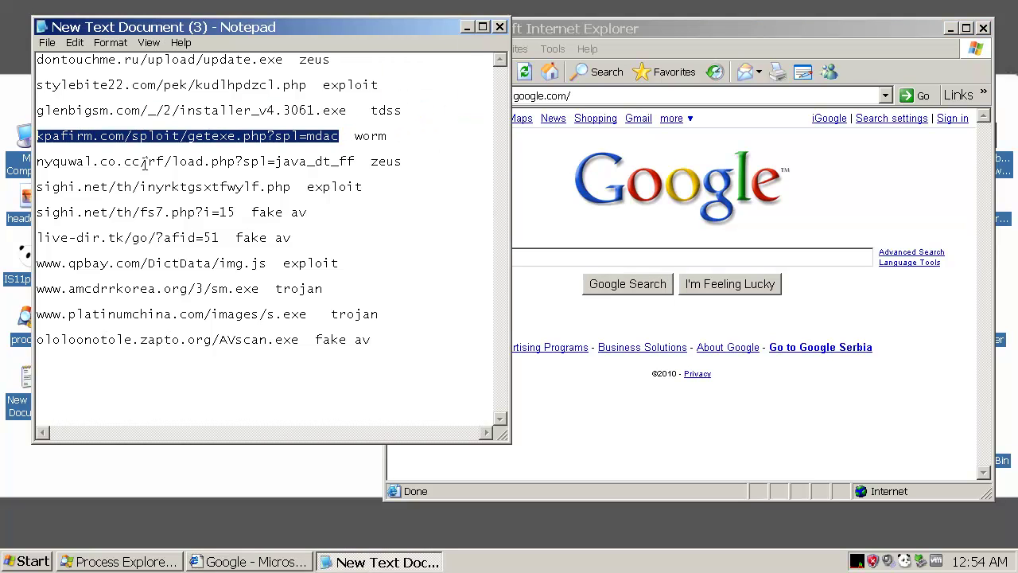
pyautogui.click(654, 97)
pyautogui.hotkey('ctrl', 'v')
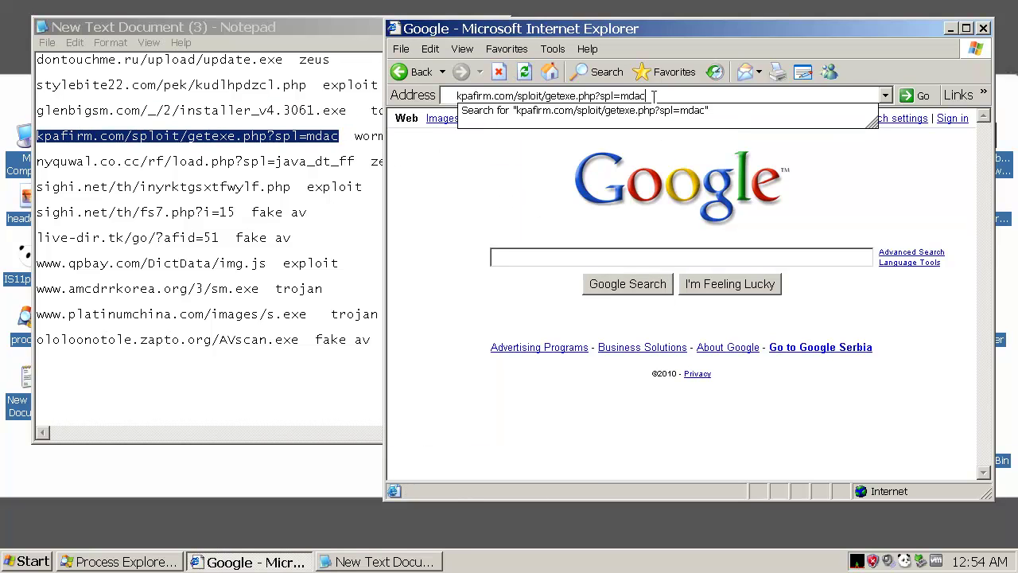
pyautogui.press('Return')
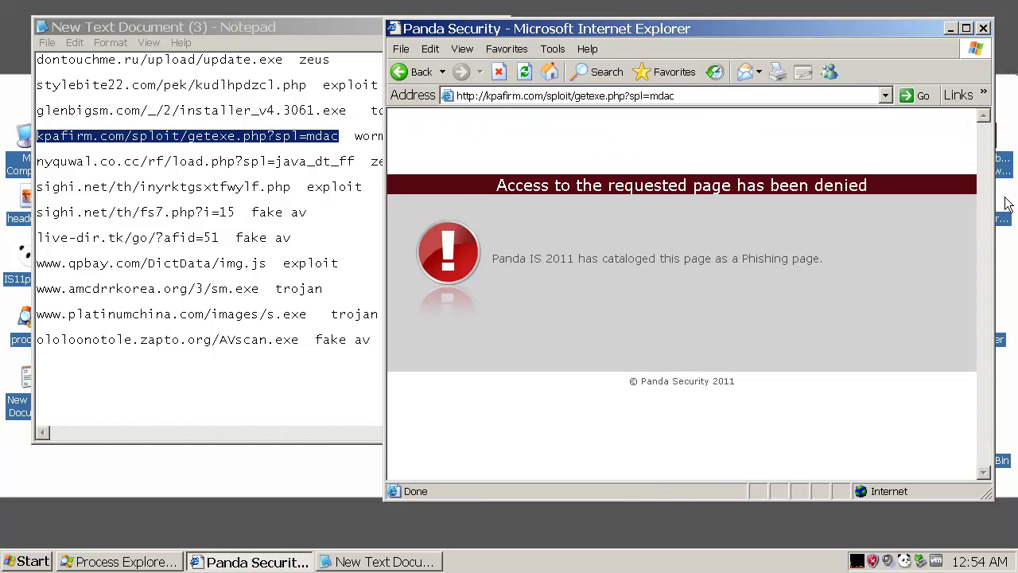
pyautogui.click(549, 72)
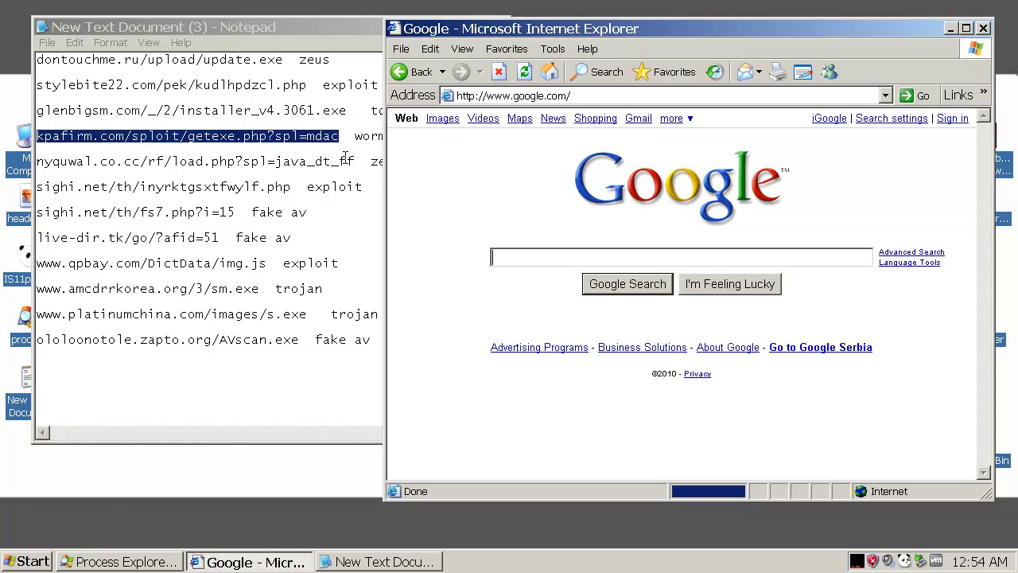
# Step: Load the nyquwal.co.cc link, see Panda block it as phishing, and return Home
pyautogui.click(356, 159)
pyautogui.moveTo(356, 159); pyautogui.dragTo(37, 161)
pyautogui.hotkey('ctrl', 'c')
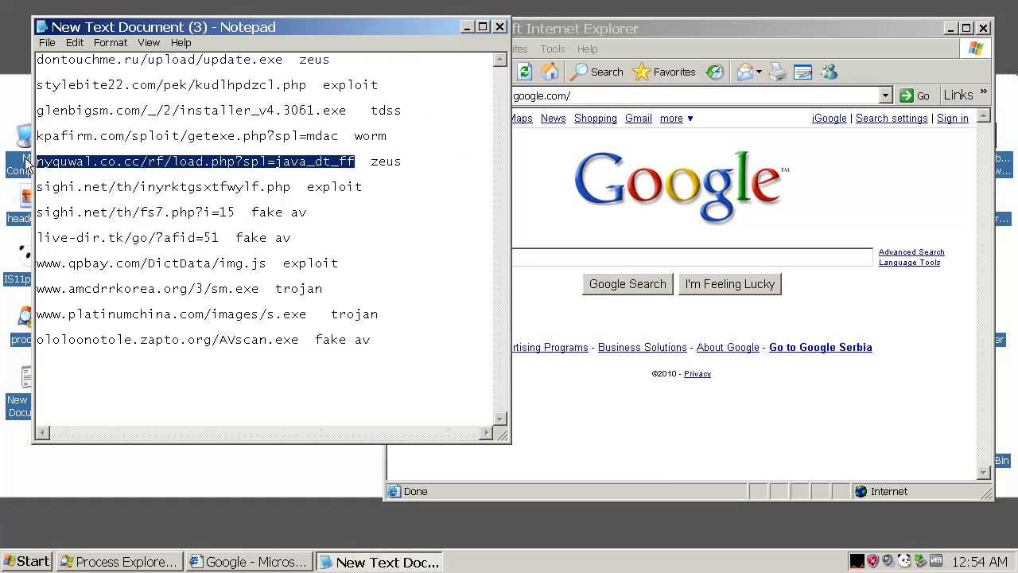
pyautogui.click(641, 95)
pyautogui.hotkey('ctrl', 'v')
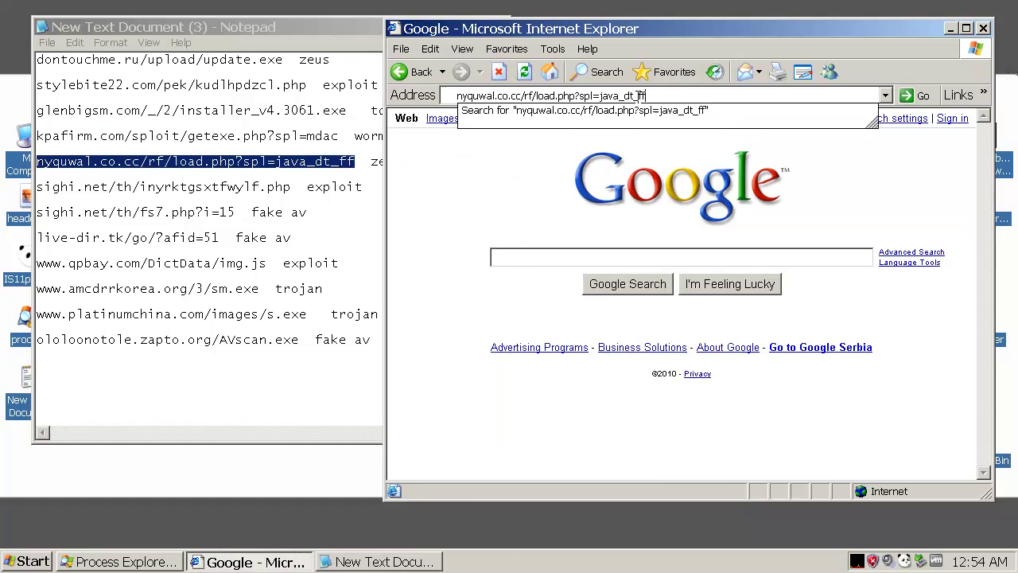
pyautogui.press('Return')
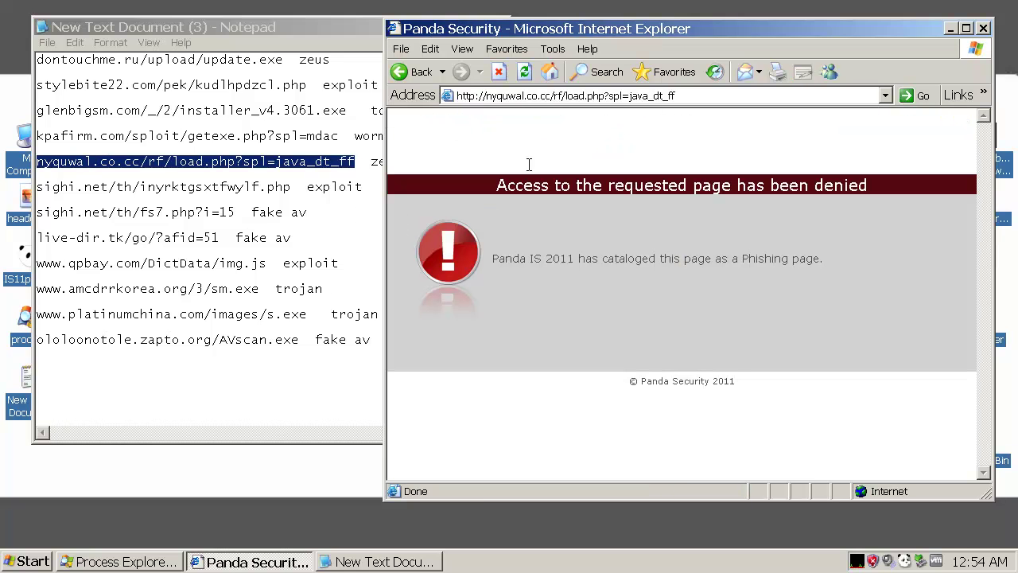
pyautogui.click(550, 71)
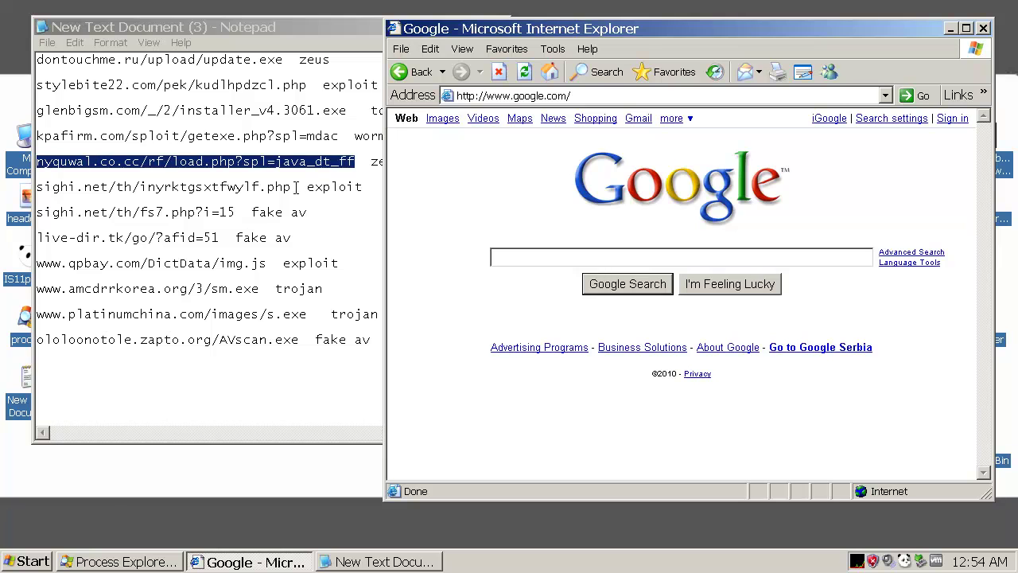
pyautogui.moveTo(291, 187); pyautogui.dragTo(37, 187)
pyautogui.hotkey('ctrl', 'c')
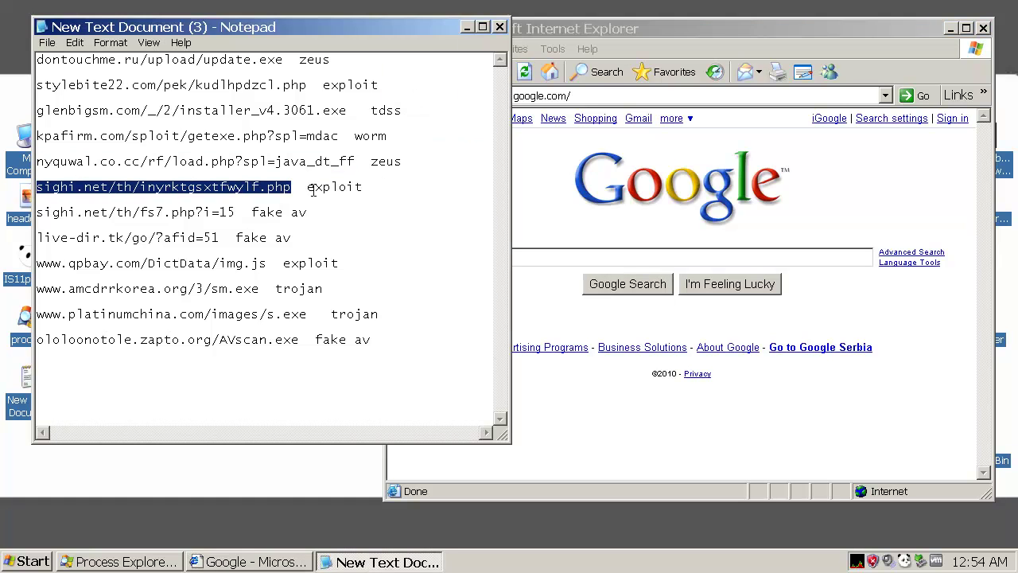
# Step: Load the sighi.net exploit link, confirm IEXPLORE.EXE spawned no child, and bring Notepad back
pyautogui.click(612, 97)
pyautogui.hotkey('ctrl', 'v')
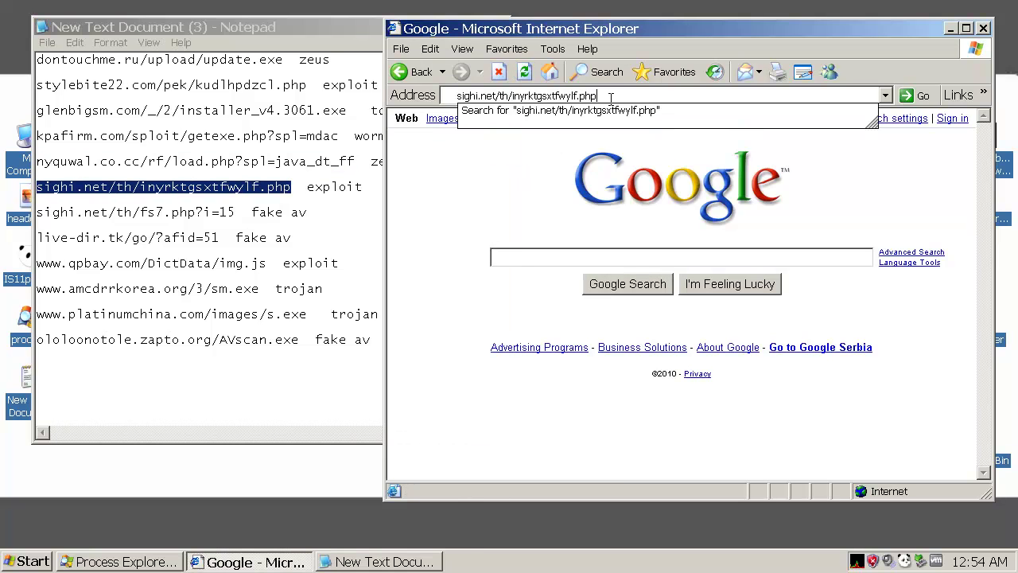
pyautogui.press('Return')
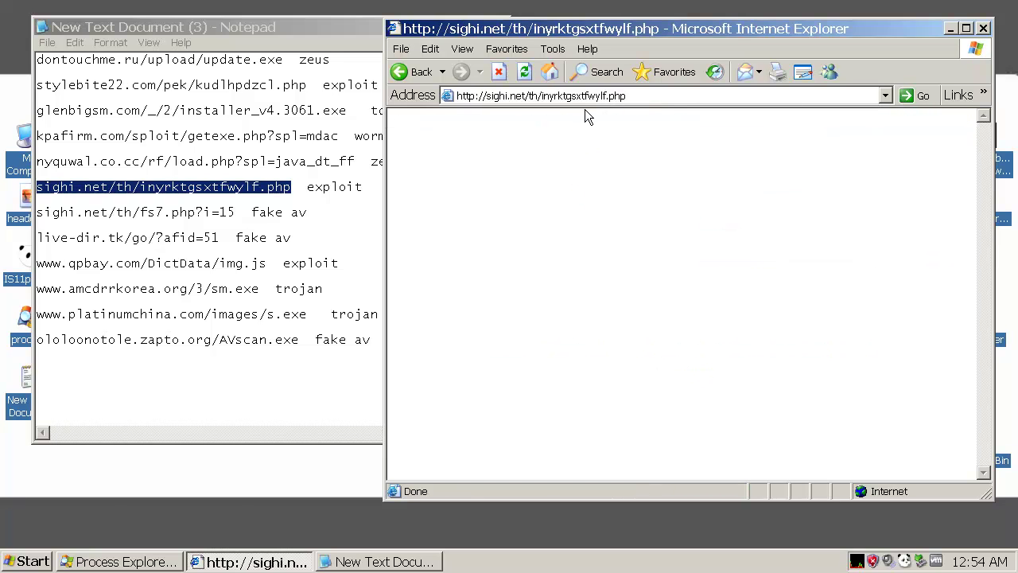
pyautogui.click(122, 562)
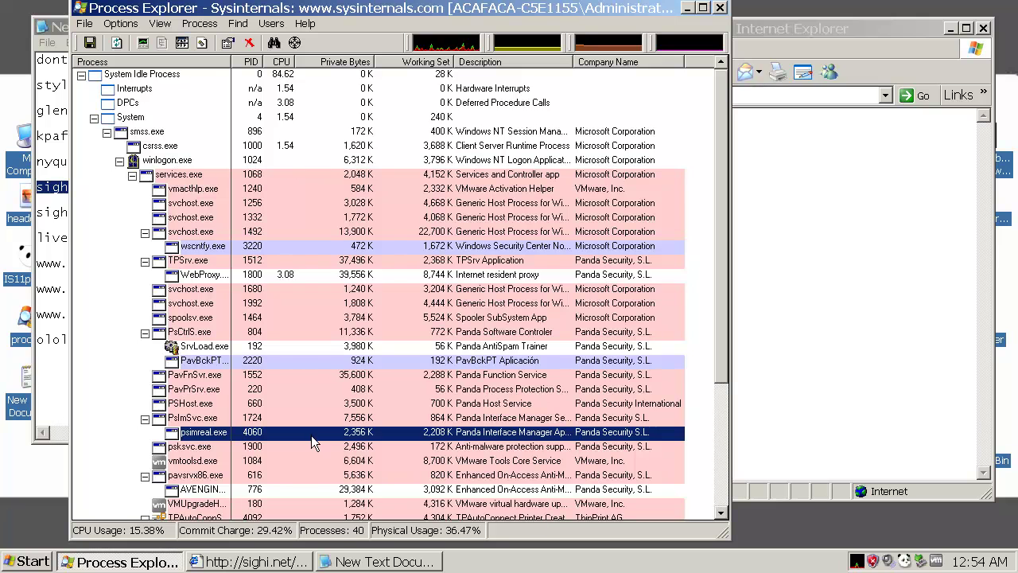
pyautogui.scroll(-4, 335, 436)
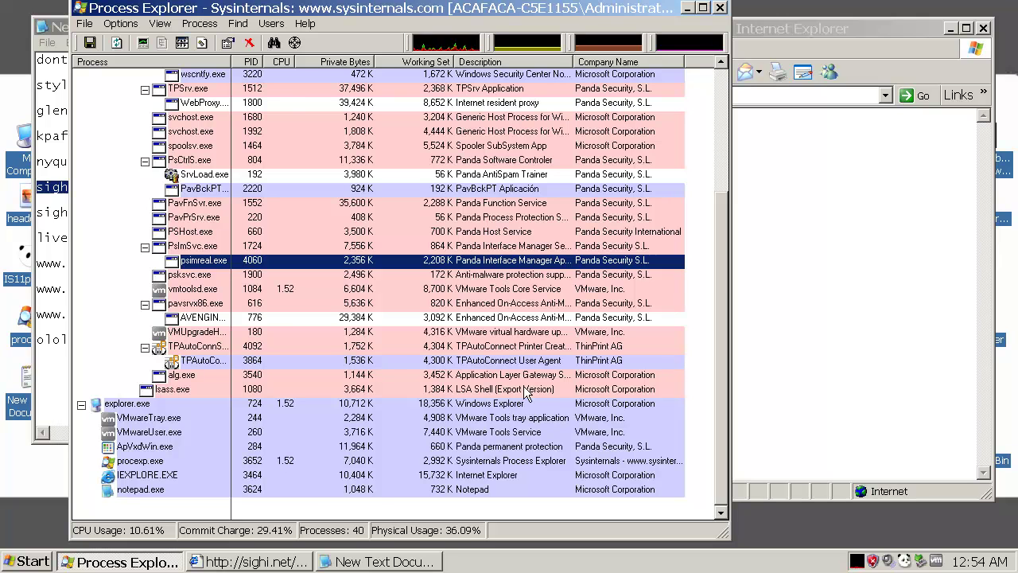
pyautogui.click(862, 297)
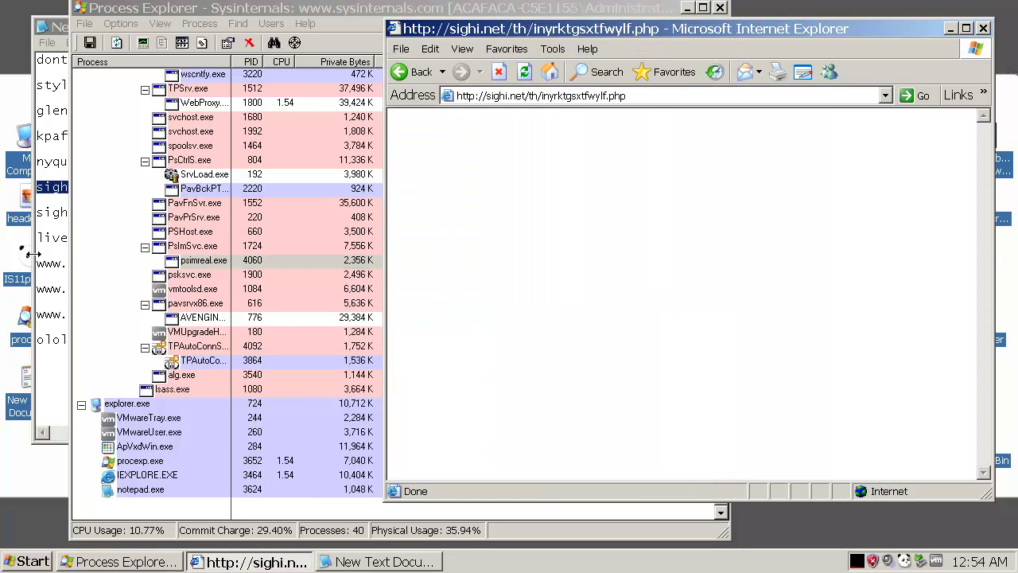
pyautogui.click(61, 249)
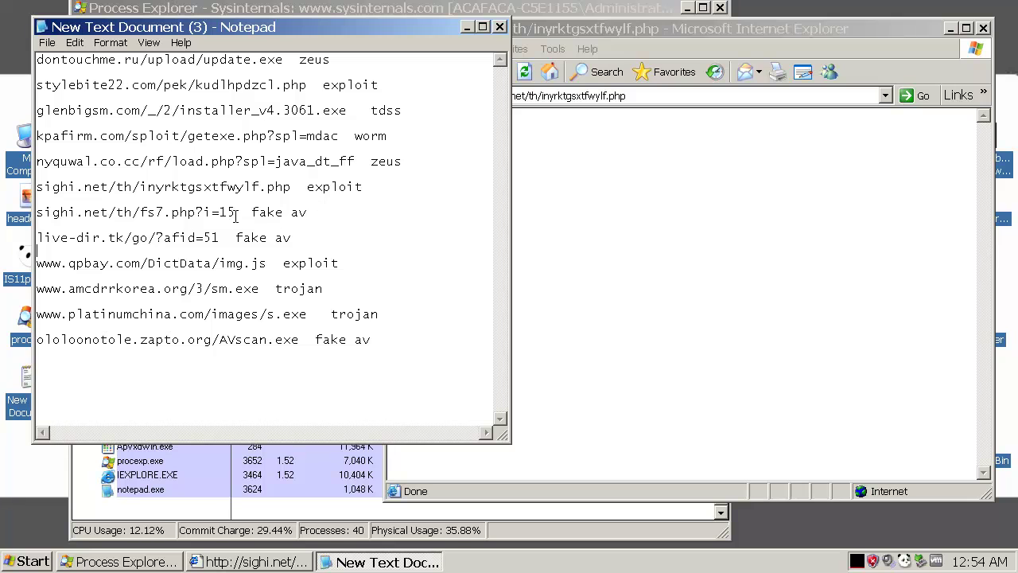
# Step: Load sighi.net/th/fs7.php?i=15 and watch frjzfpdqbn[1].exe appear under Internet Explorer, then vanish
pyautogui.moveTo(235, 213); pyautogui.dragTo(12, 217)
pyautogui.hotkey('ctrl', 'c')
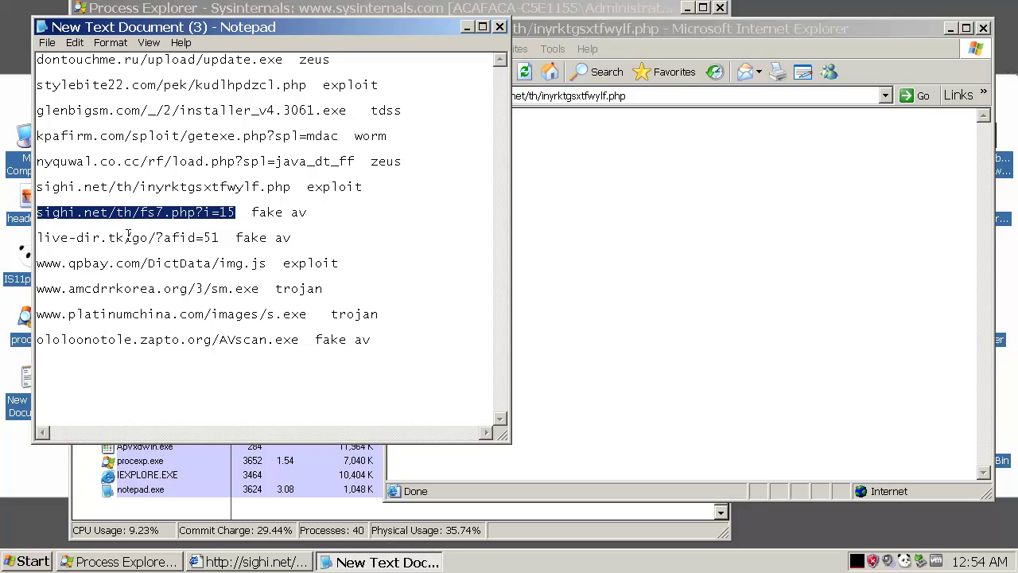
pyautogui.click(663, 95)
pyautogui.hotkey('ctrl', 'v')
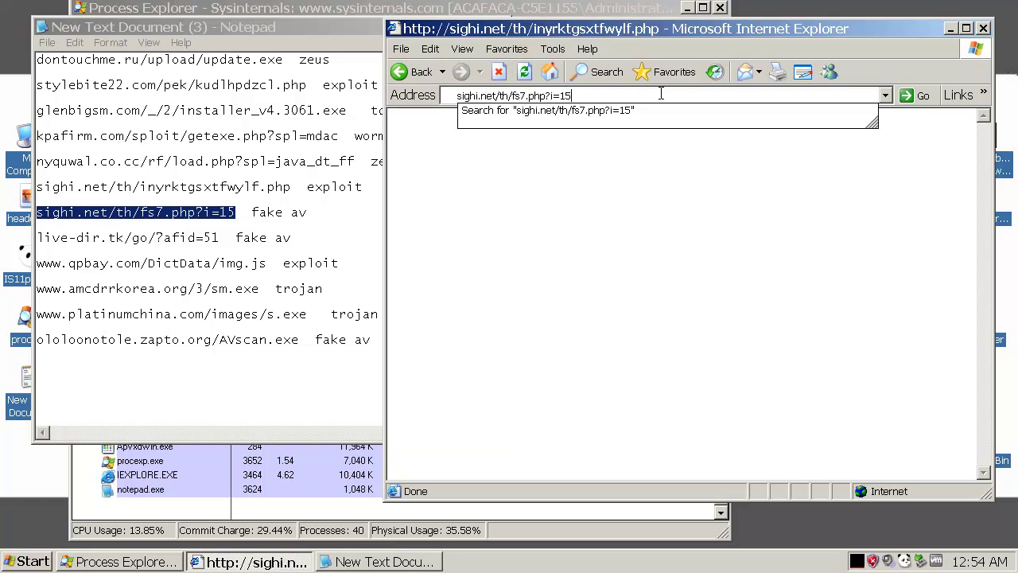
pyautogui.press('Return')
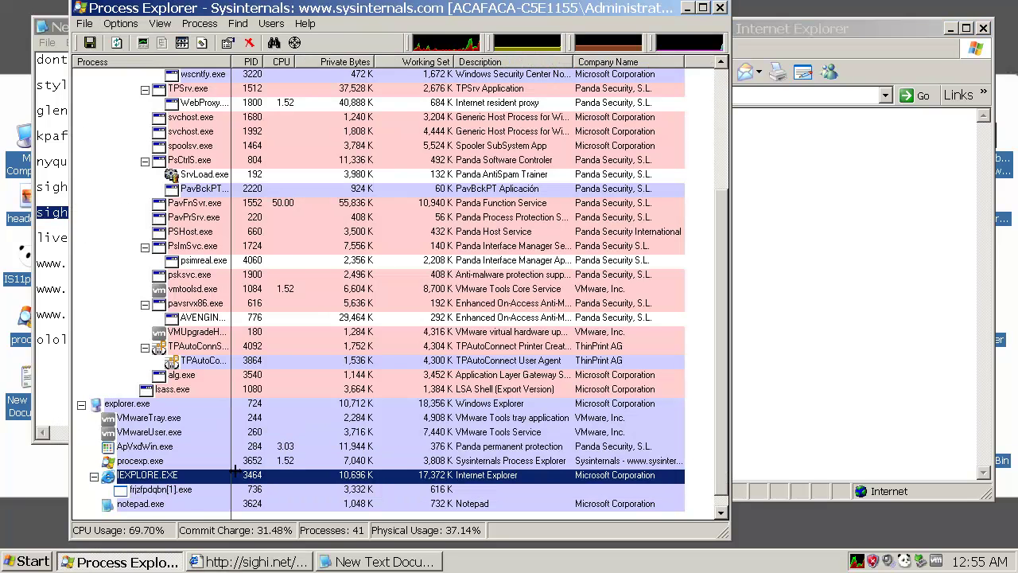
pyautogui.click(343, 490)
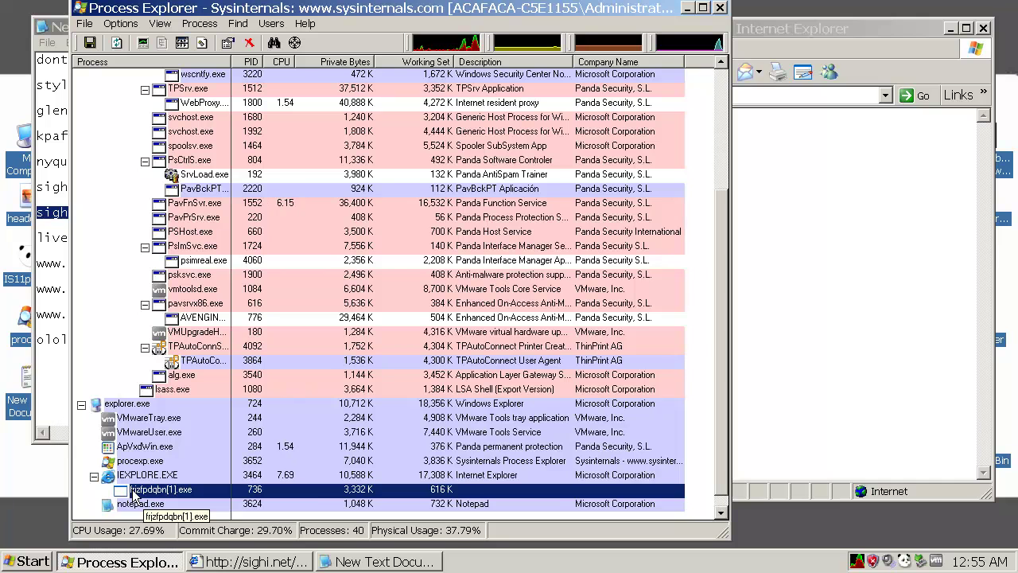
pyautogui.click(822, 397)
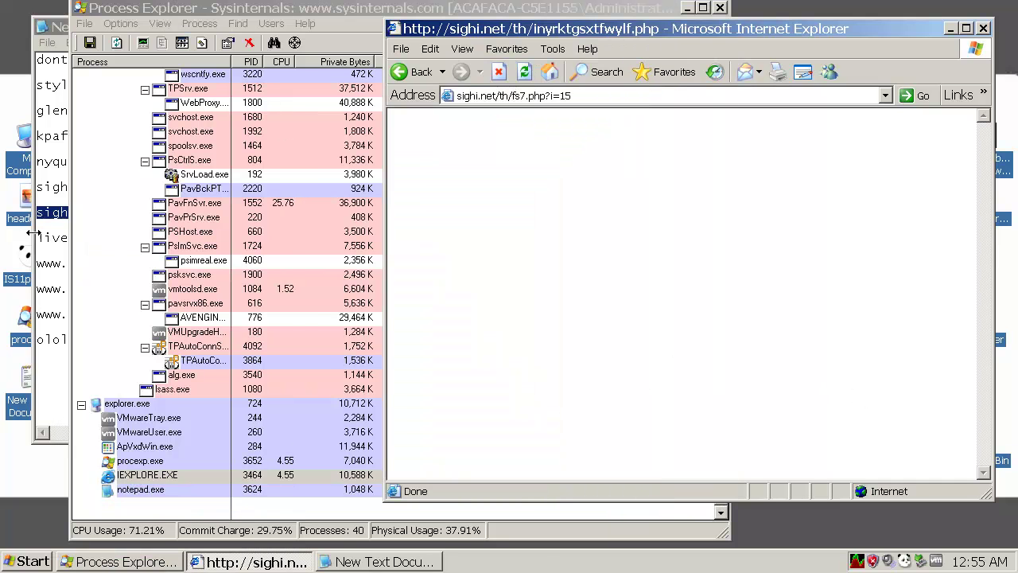
pyautogui.click(378, 561)
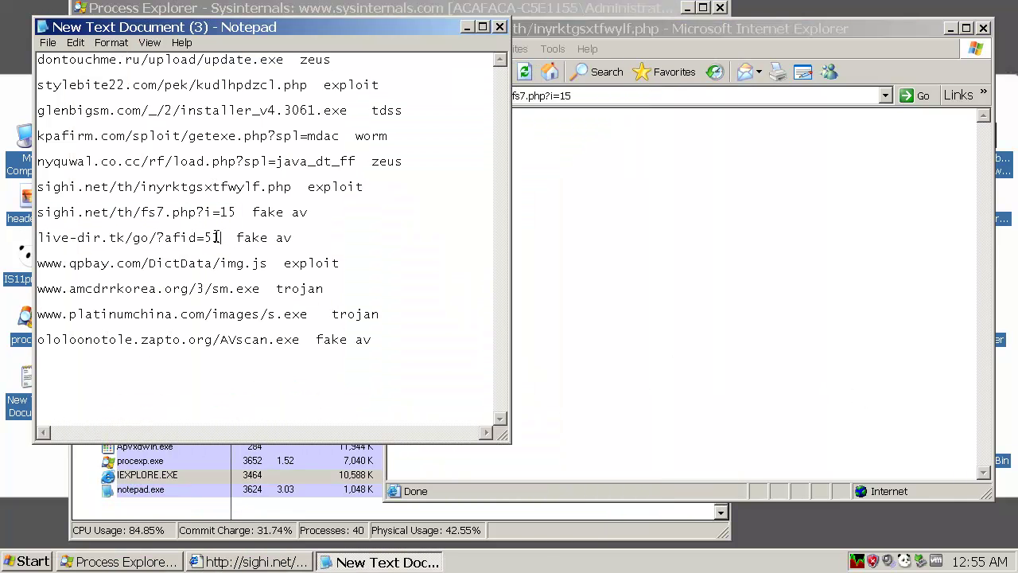
pyautogui.moveTo(223, 237); pyautogui.dragTo(37, 237)
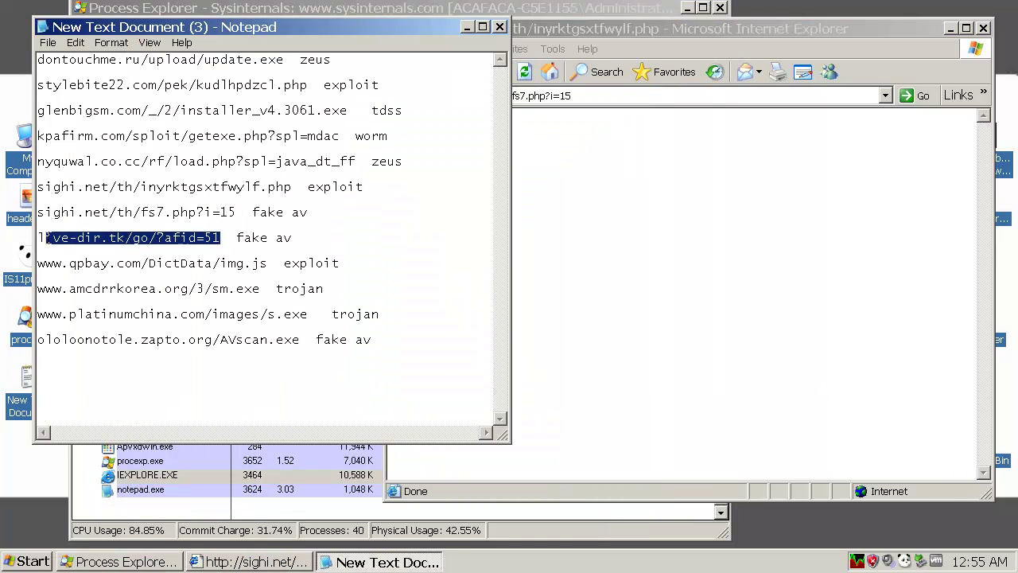
# Step: Load live-dir.tk/go/?afid=51, see Panda block it as phishing, then return to the Google home page
pyautogui.click(693, 95)
pyautogui.write('live-dir.tk/go/?afid=51')
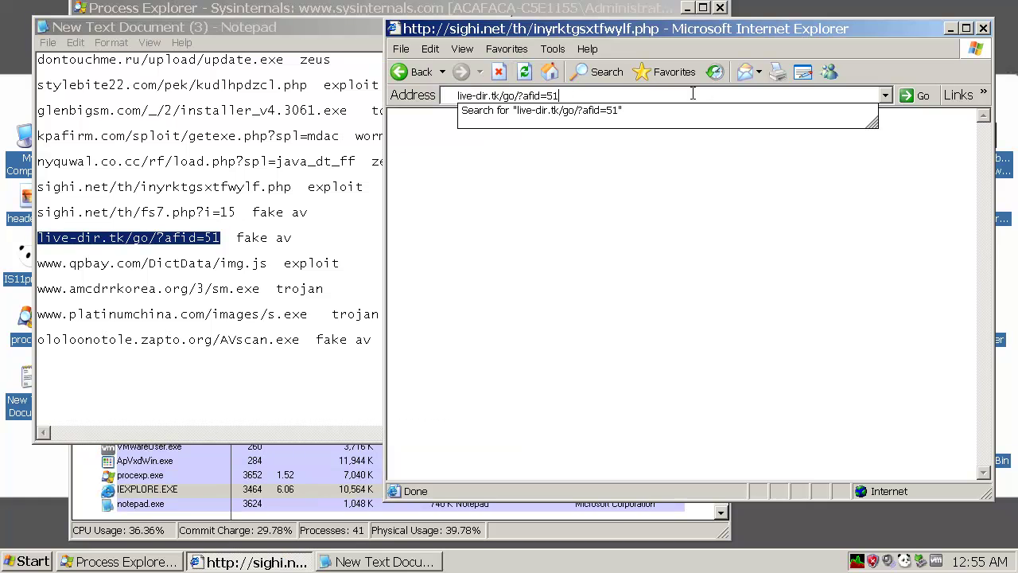
pyautogui.press('Return')
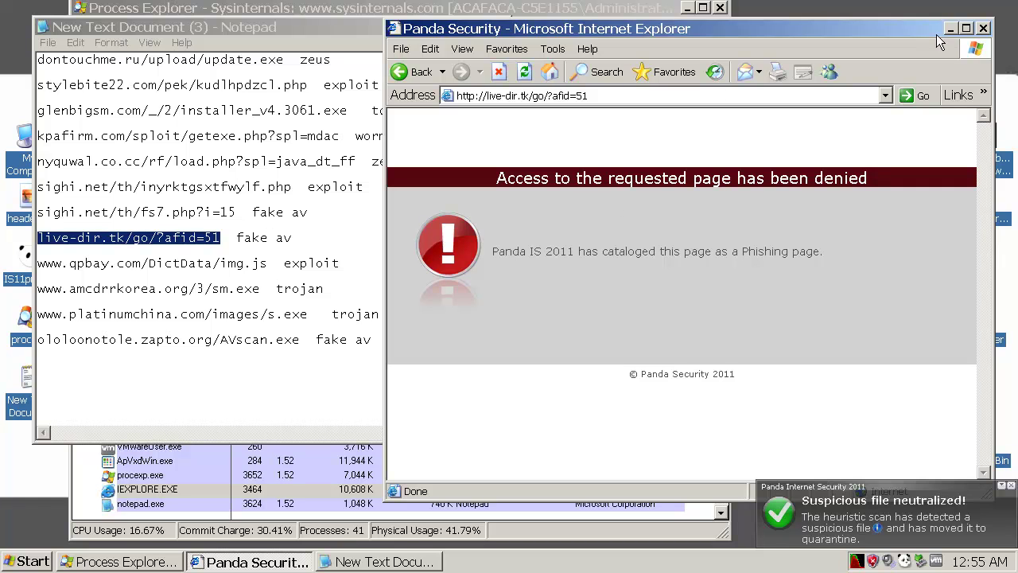
pyautogui.click(437, 561)
pyautogui.click(243, 561)
pyautogui.click(549, 73)
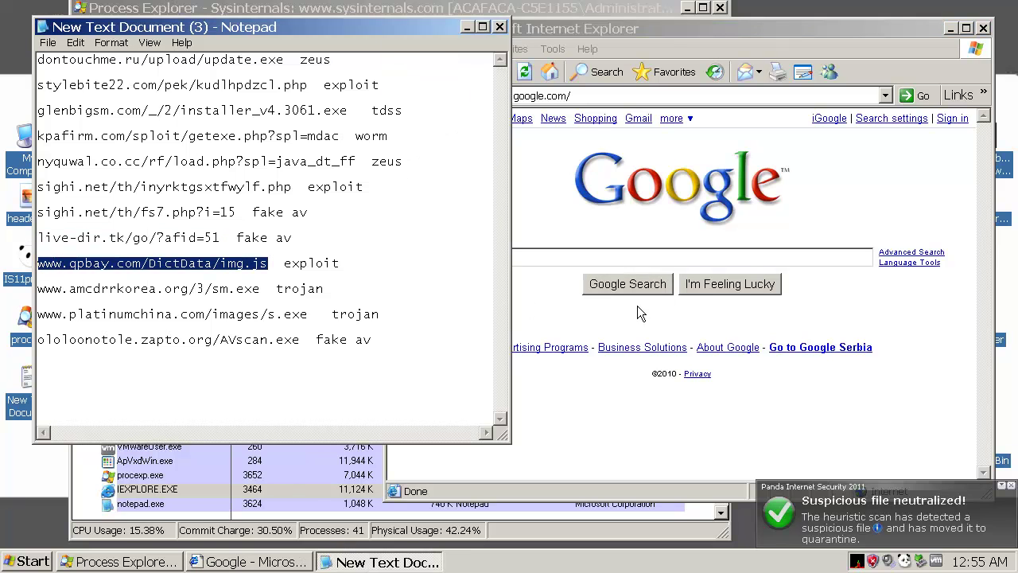
# Step: Fetch the qpbay.com img.js file, save it to the Desktop as img.exe and run it
pyautogui.click(624, 96)
pyautogui.write('www.qpbay.com/DictData/img.js')
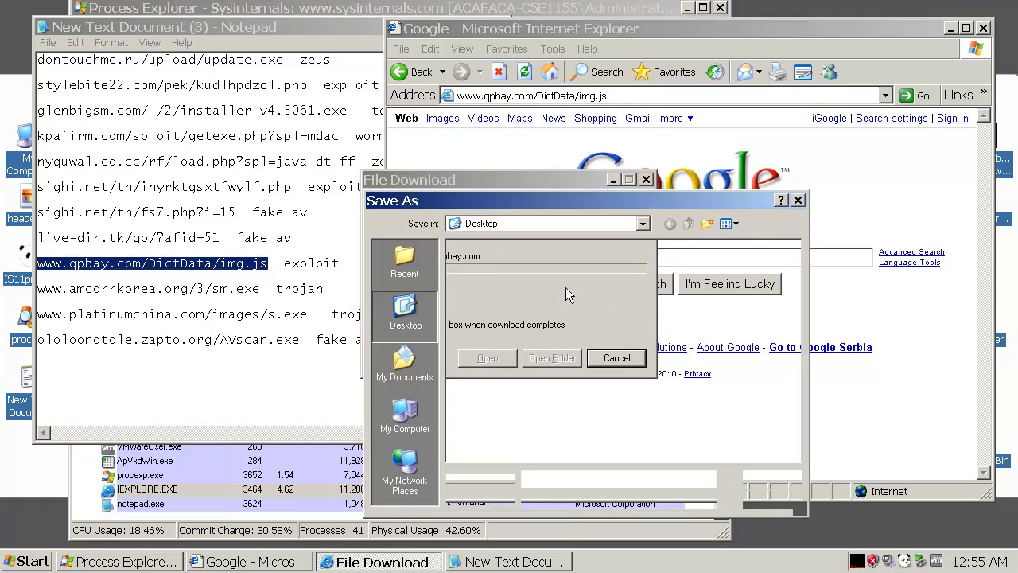
pyautogui.press('End')
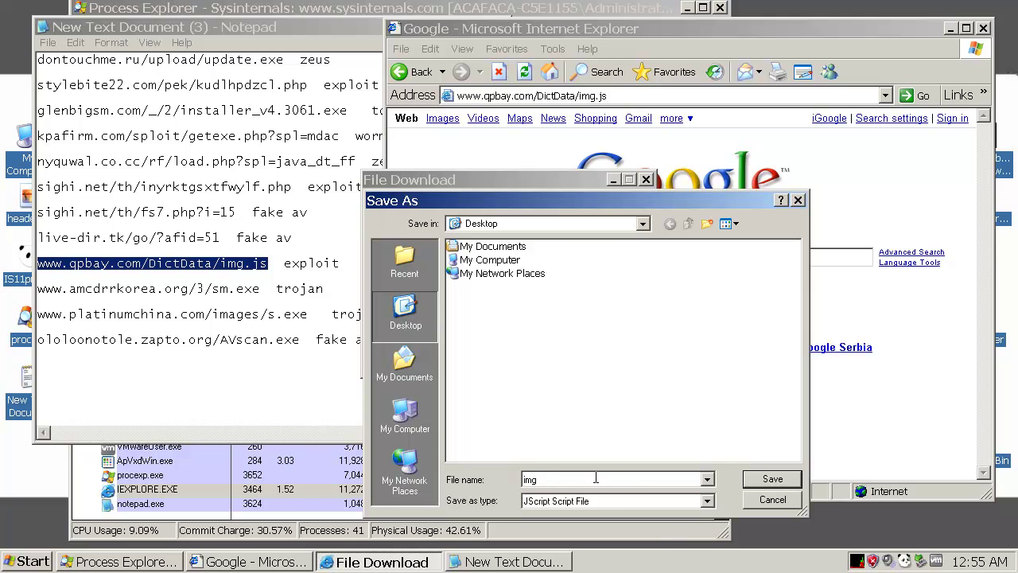
pyautogui.write('.e')
pyautogui.write('xe')
pyautogui.click(769, 479)
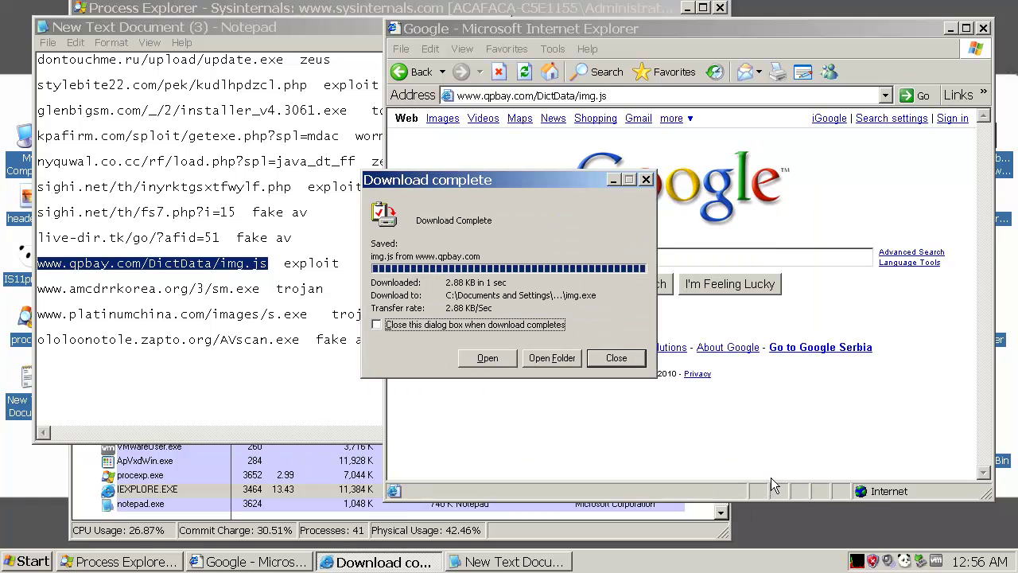
pyautogui.click(487, 358)
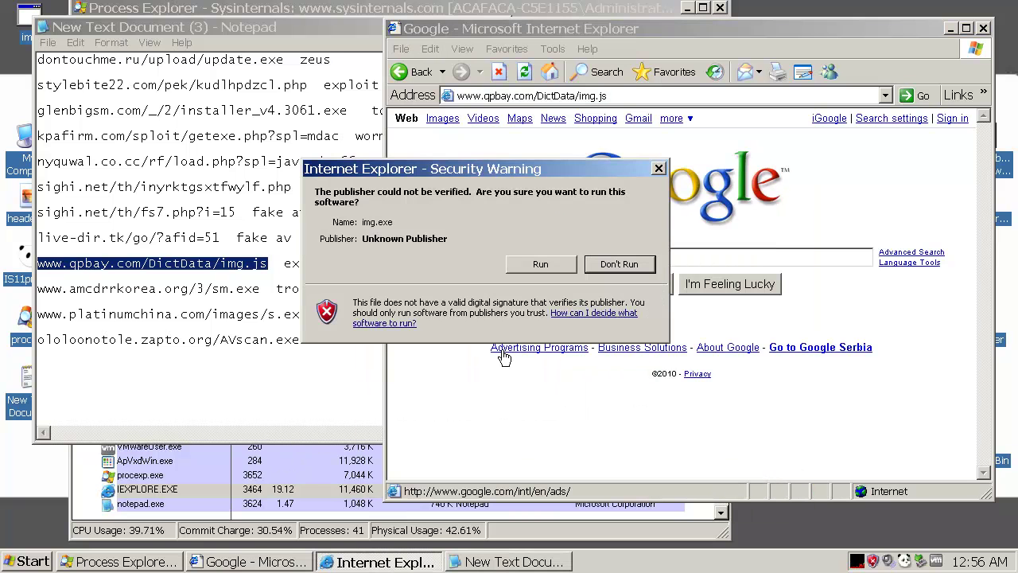
pyautogui.click(531, 266)
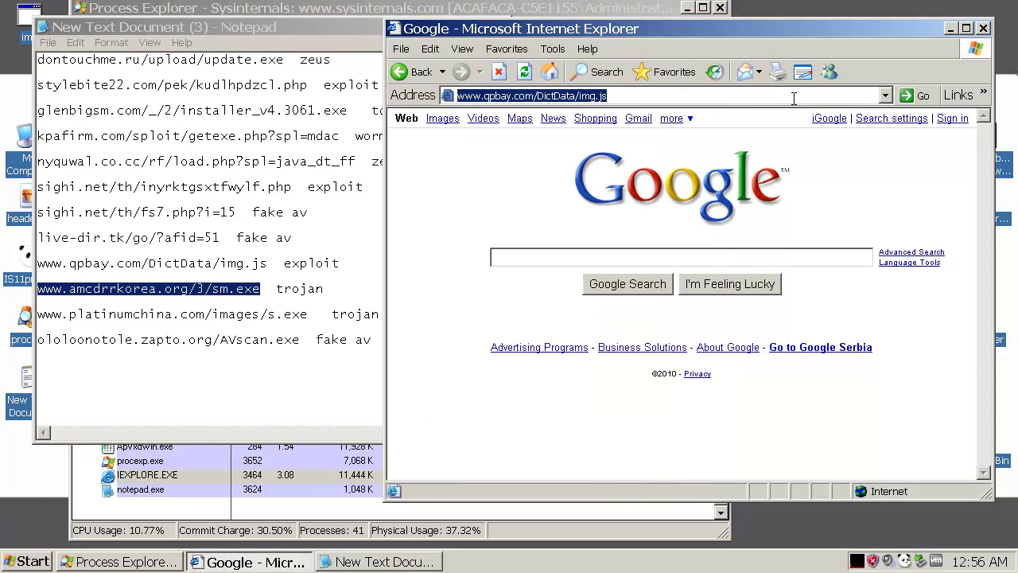
# Step: Load the ololoonotole.zapto.org AVscan.exe link, which Panda blocks as a phishing page
pyautogui.press('Delete')
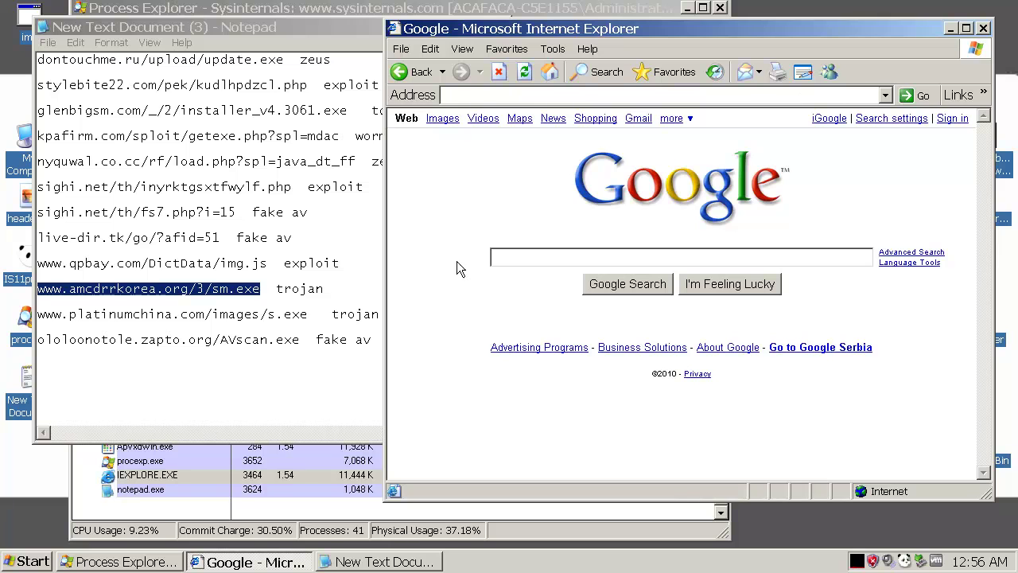
pyautogui.moveTo(307, 315); pyautogui.dragTo(33, 322)
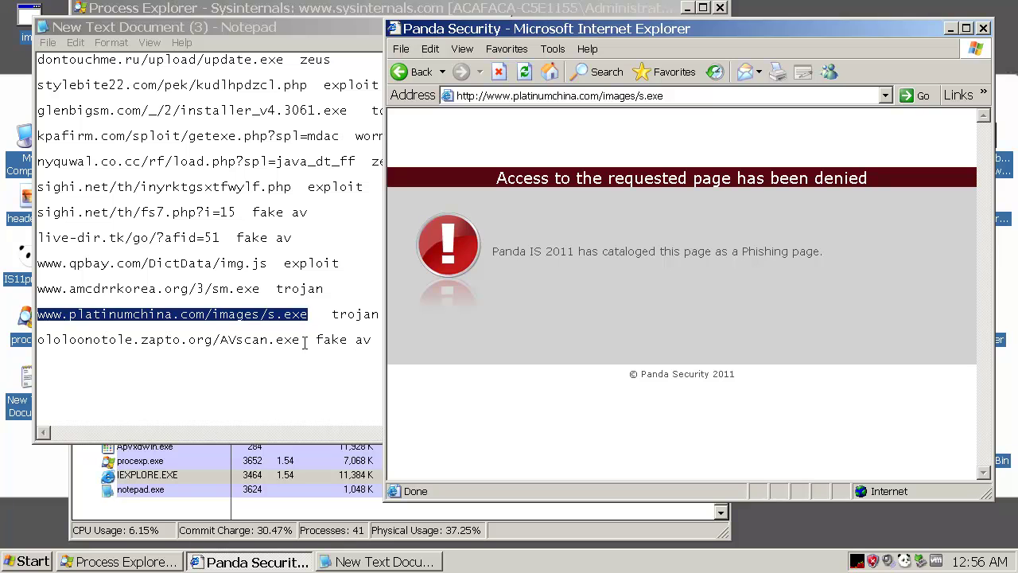
pyautogui.moveTo(302, 340); pyautogui.dragTo(29, 343)
pyautogui.hotkey('ctrl', 'c')
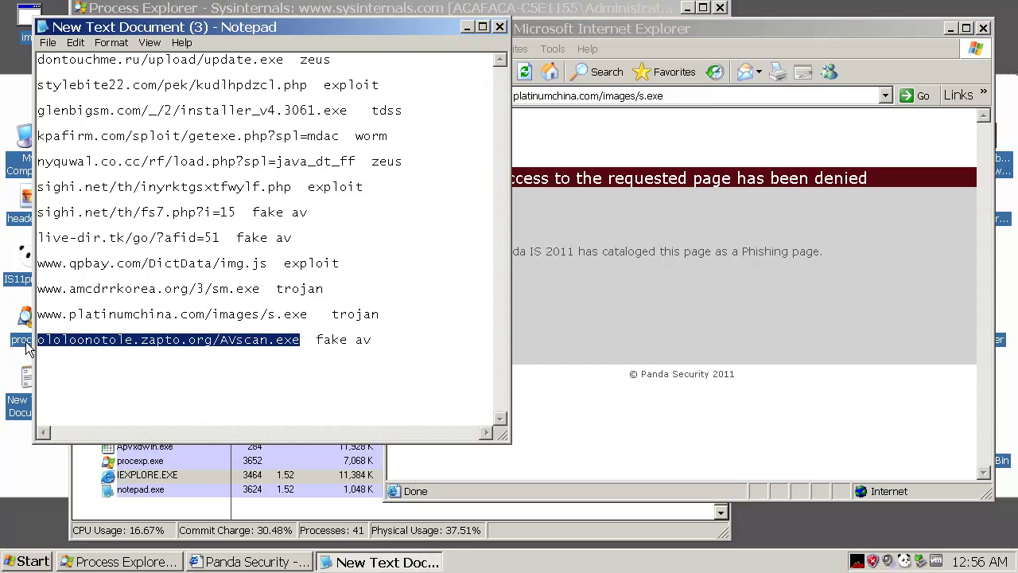
pyautogui.click(713, 94)
pyautogui.hotkey('ctrl', 'v')
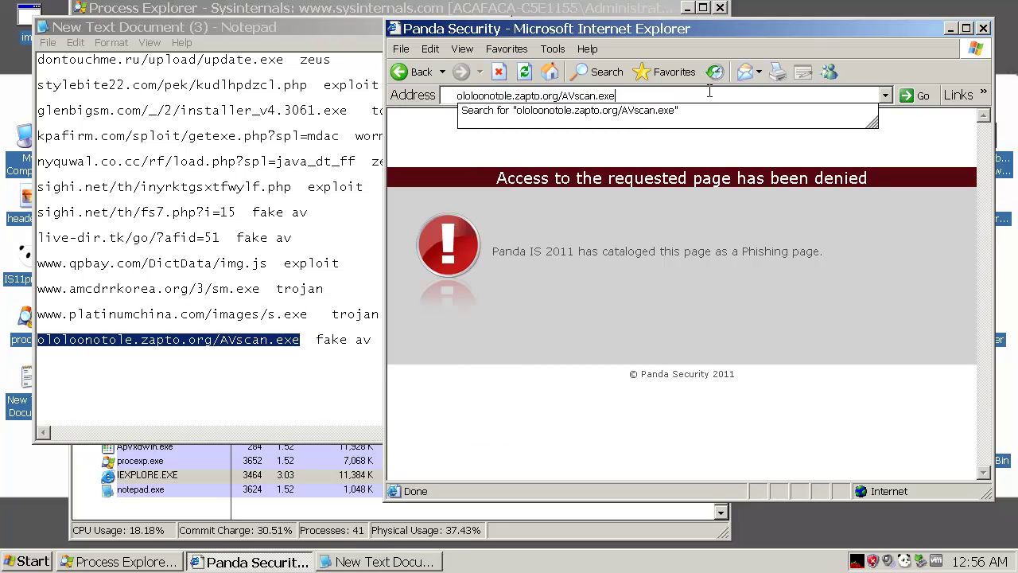
pyautogui.press('Return')
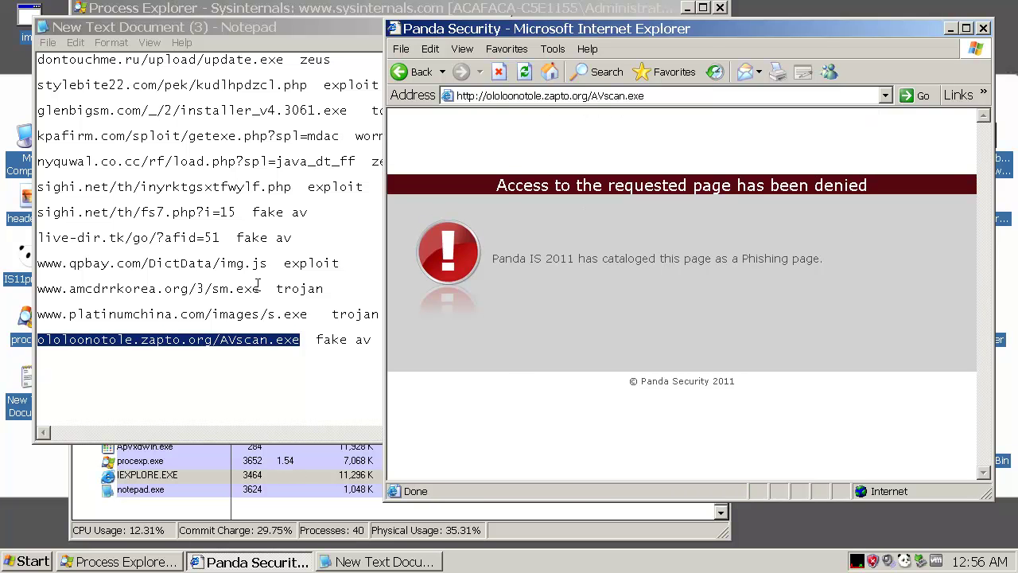
pyautogui.moveTo(260, 288); pyautogui.dragTo(38, 288)
pyautogui.hotkey('ctrl', 'c')
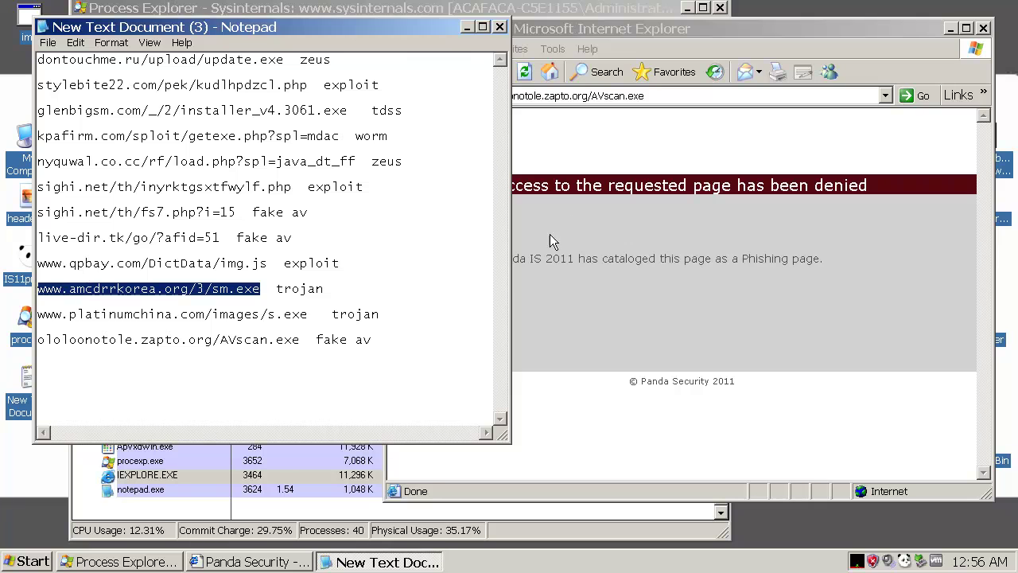
pyautogui.click(691, 95)
pyautogui.hotkey('ctrl', 'v')
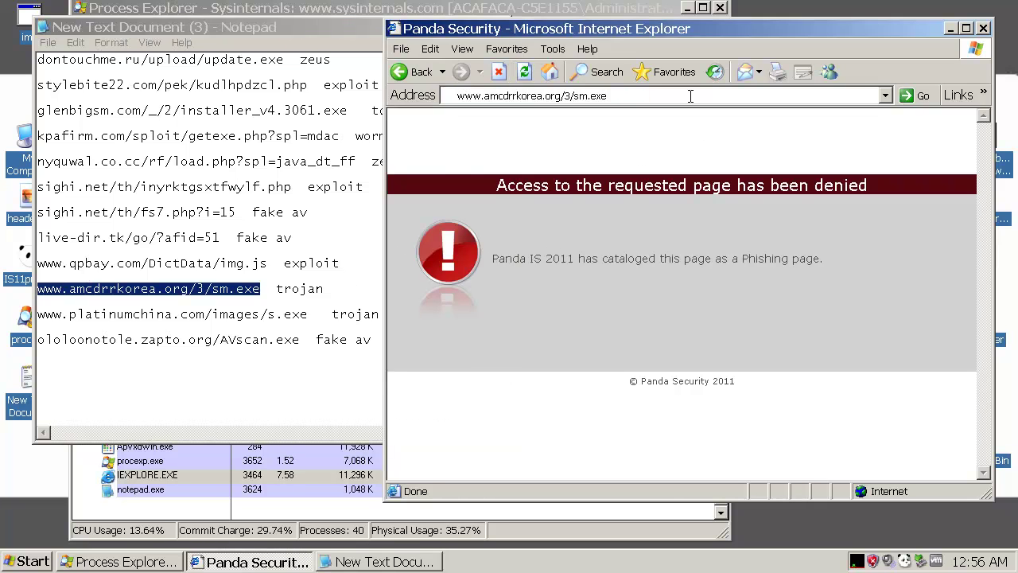
pyautogui.press('Return')
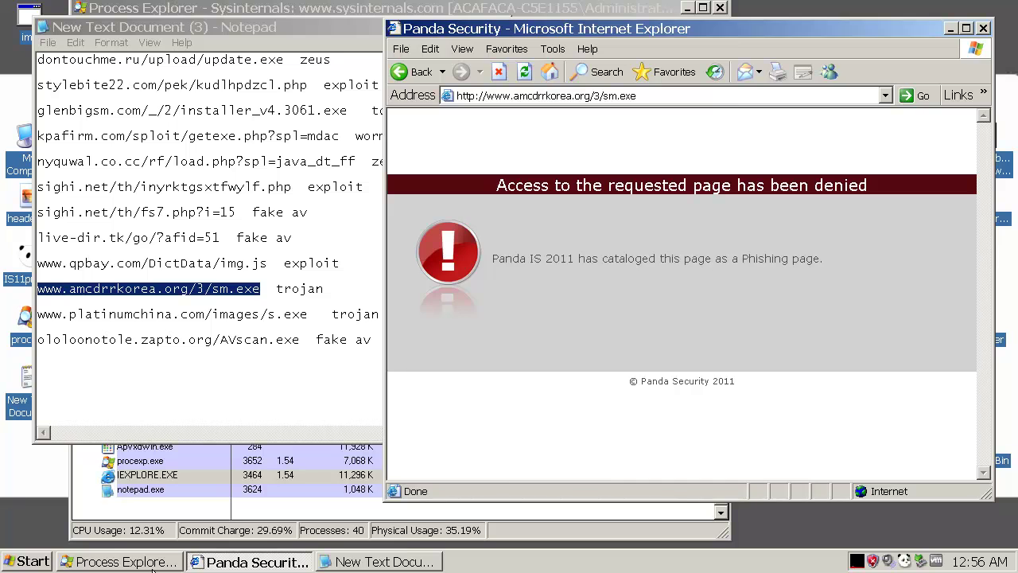
# Step: Step through the running processes in Process Explorer after the URL tests
pyautogui.click(148, 564)
pyautogui.click(174, 490)
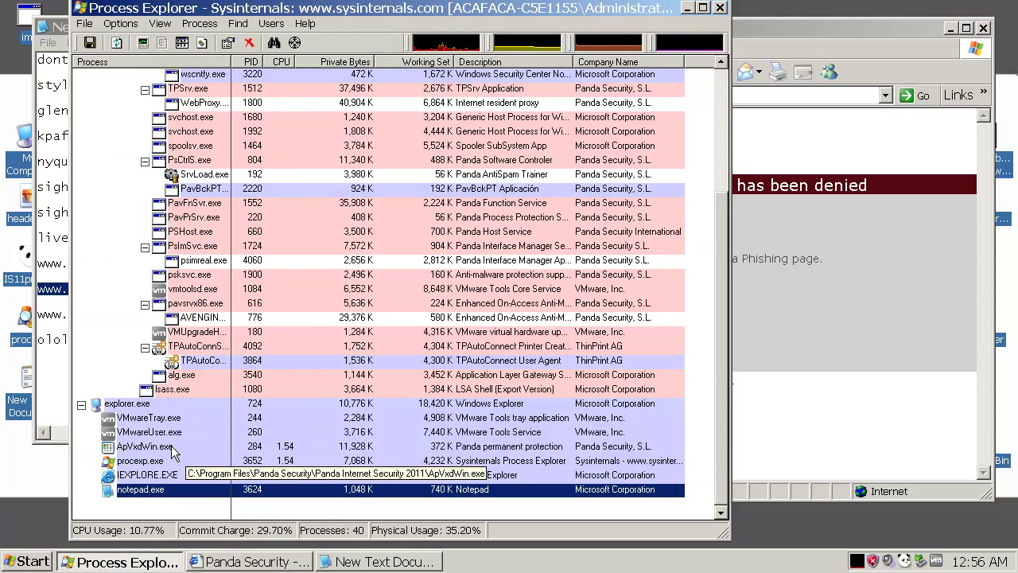
pyautogui.click(175, 448)
pyautogui.click(493, 461)
pyautogui.click(481, 491)
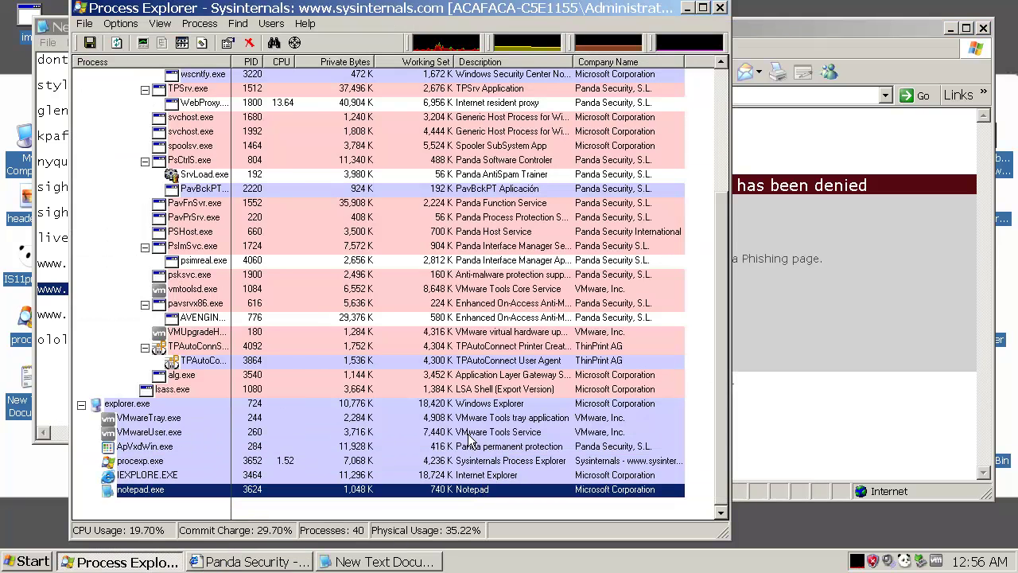
pyautogui.click(468, 434)
pyautogui.click(457, 397)
pyautogui.click(460, 436)
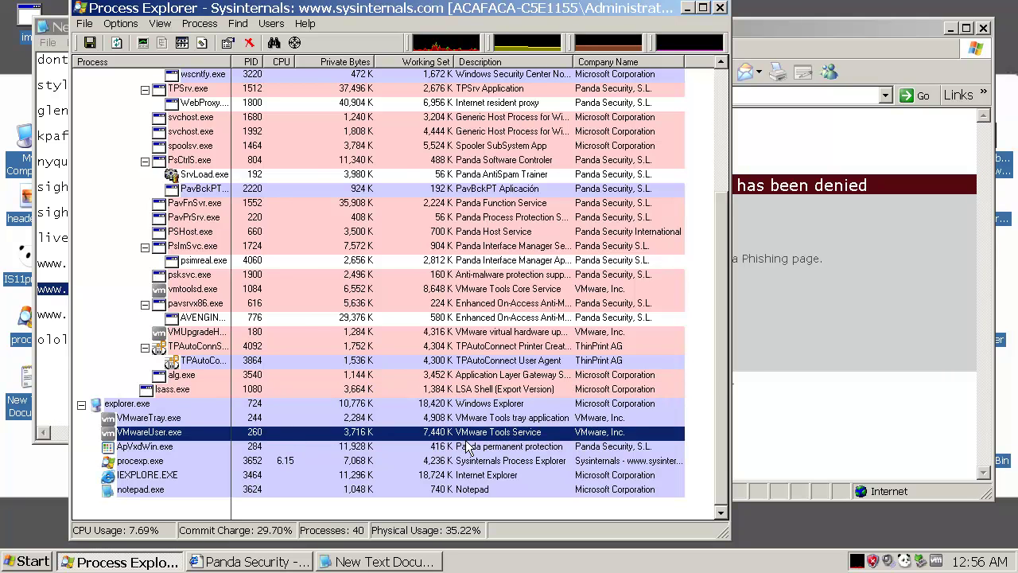
# Step: Minimize Process Explorer and close the blocked-page browser and the Notepad URL list
pyautogui.click(689, 7)
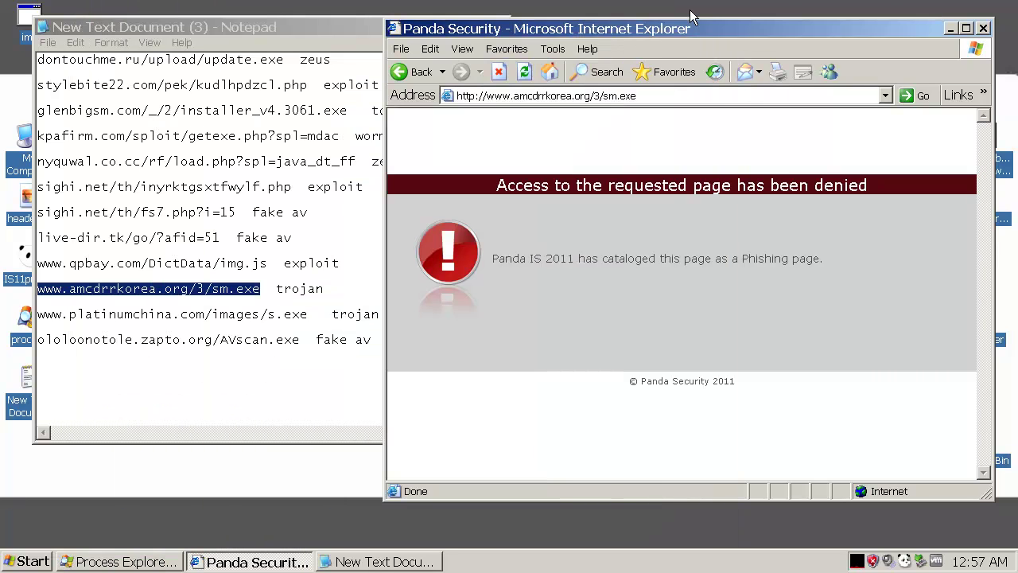
pyautogui.click(1002, 27)
pyautogui.click(500, 27)
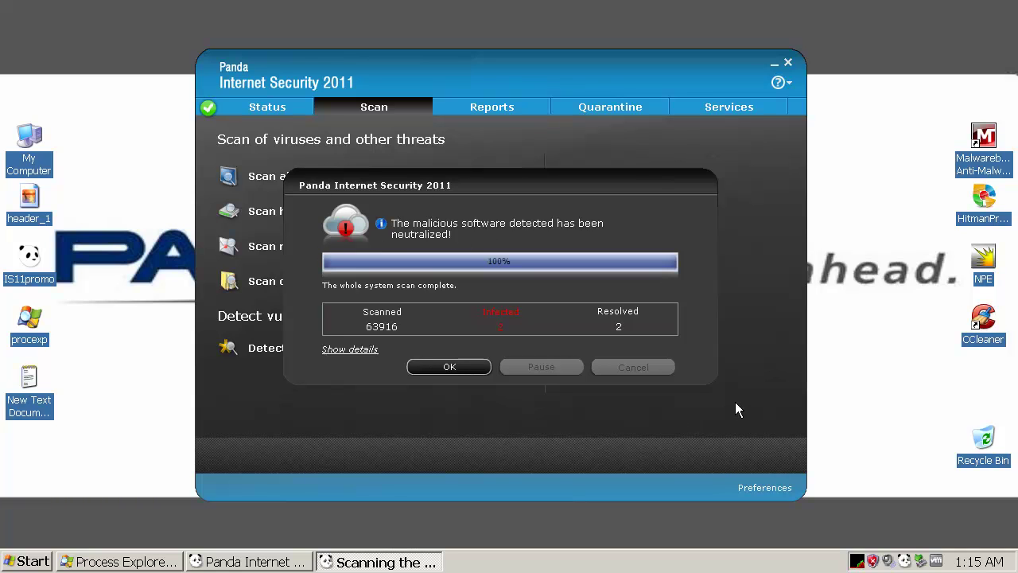
# Step: Inspect the two deleted spyware cookie detections in the scan details, then close the report
pyautogui.click(351, 351)
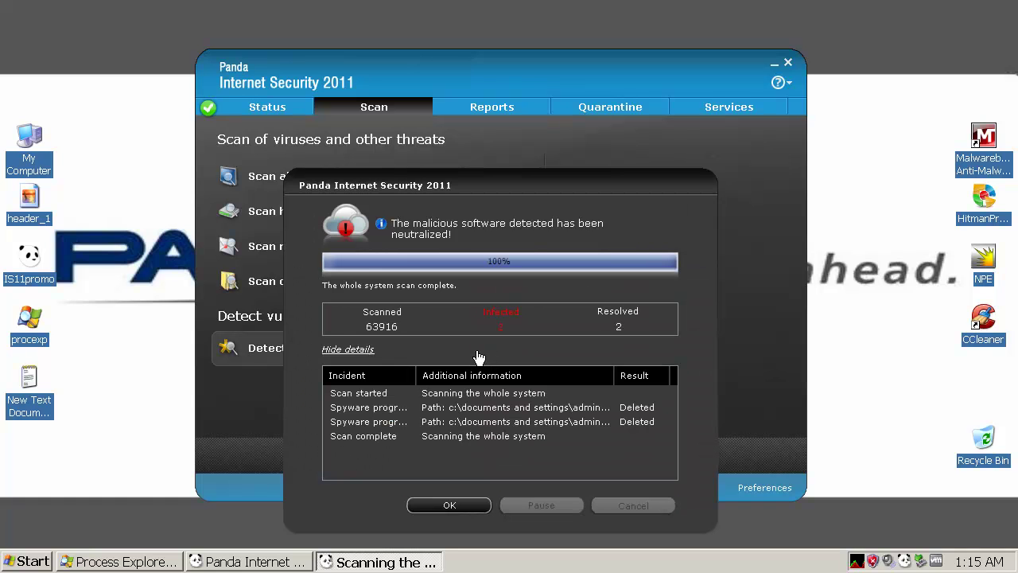
pyautogui.click(482, 408)
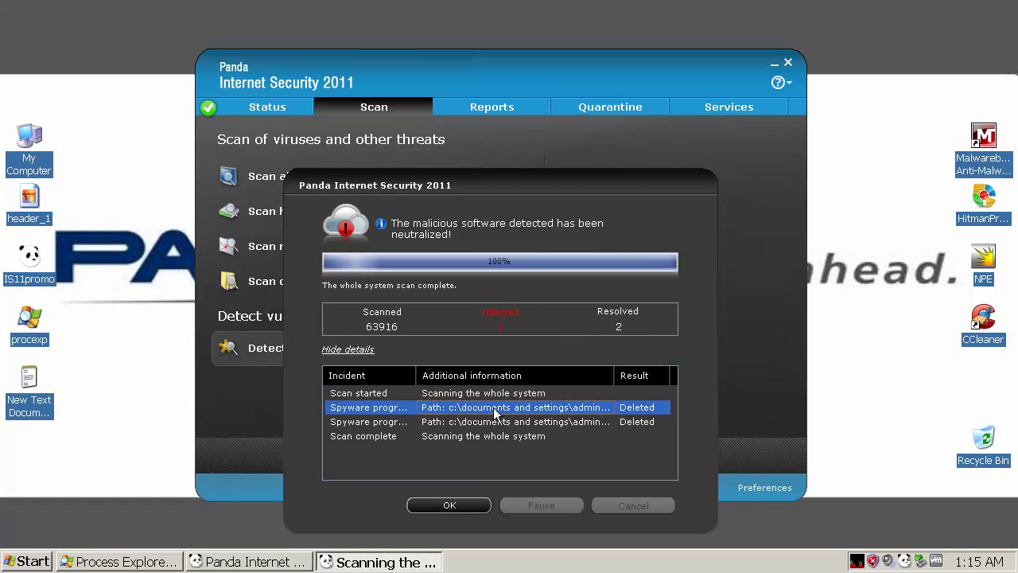
pyautogui.moveTo(614, 375); pyautogui.dragTo(649, 375)
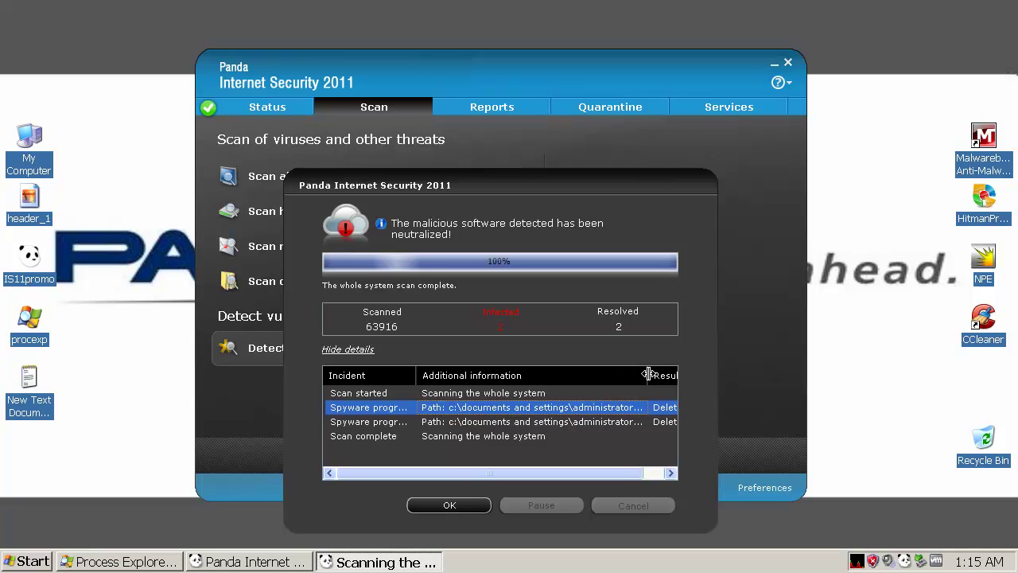
pyautogui.moveTo(415, 375); pyautogui.dragTo(350, 374)
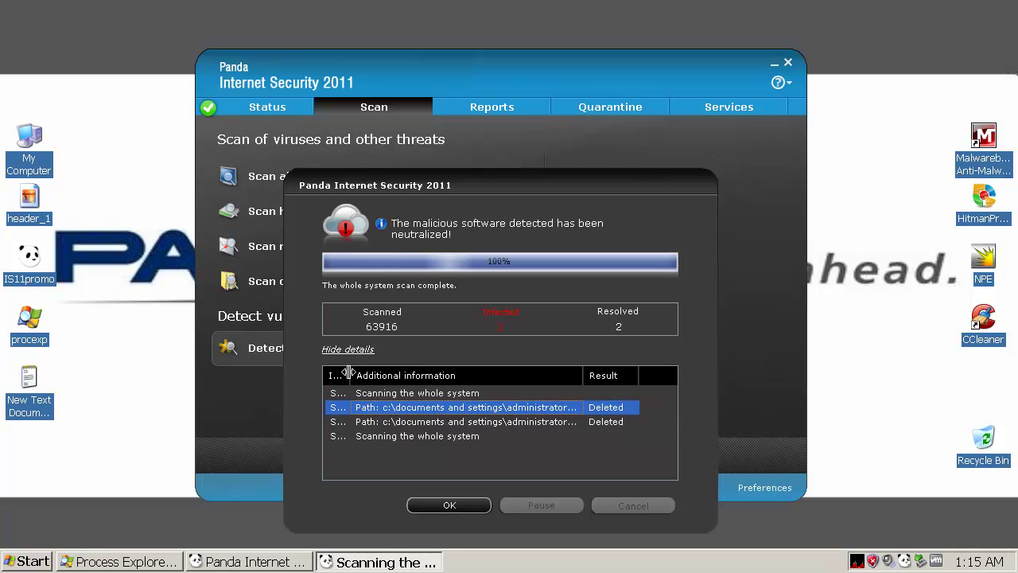
pyautogui.moveTo(583, 375); pyautogui.dragTo(663, 375)
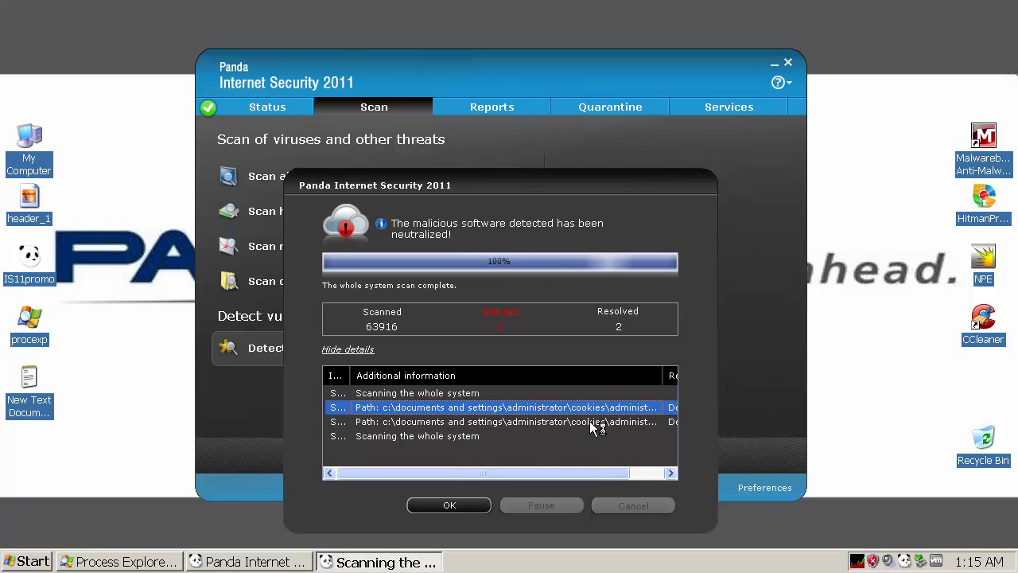
pyautogui.click(596, 425)
pyautogui.click(477, 422)
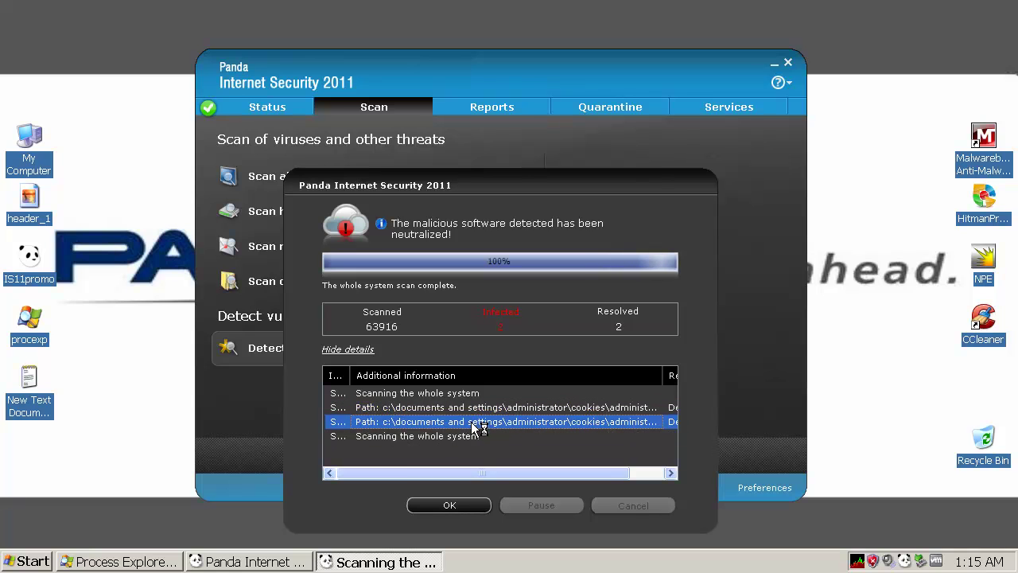
pyautogui.click(451, 506)
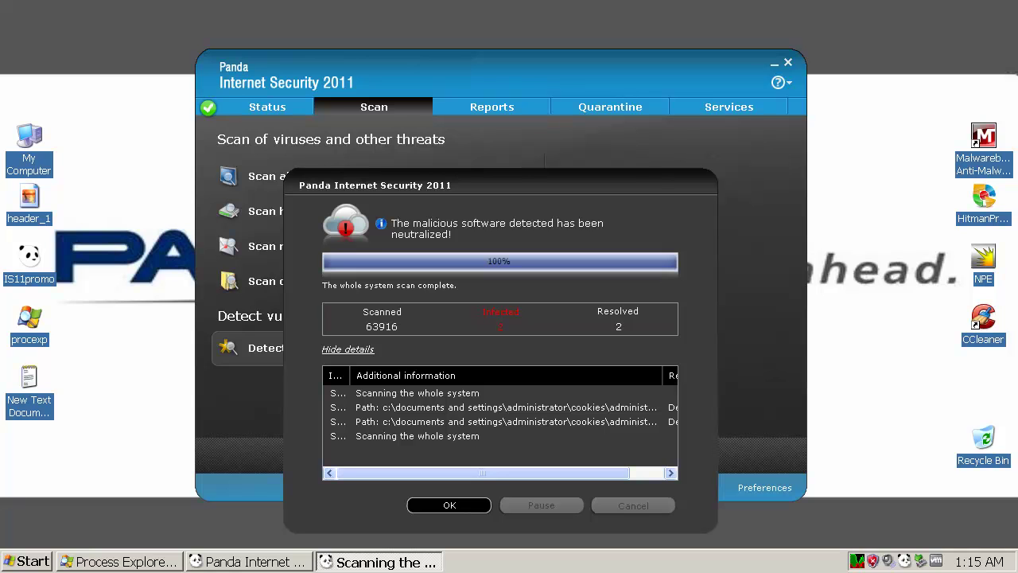
pyautogui.press('Return')
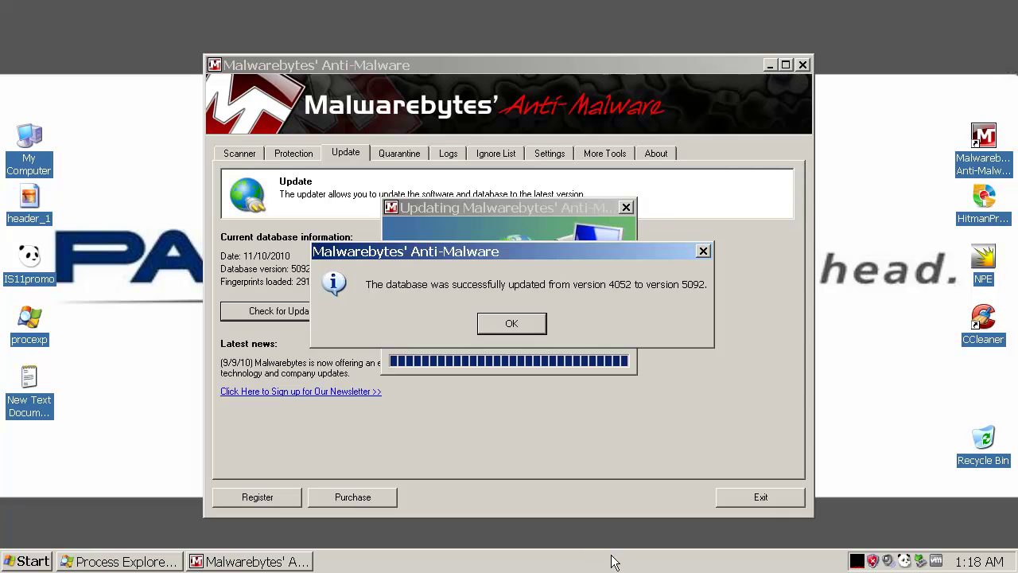
# Step: Acknowledge the Malwarebytes database update and clean Quick scan result, then exit the program
pyautogui.click(518, 328)
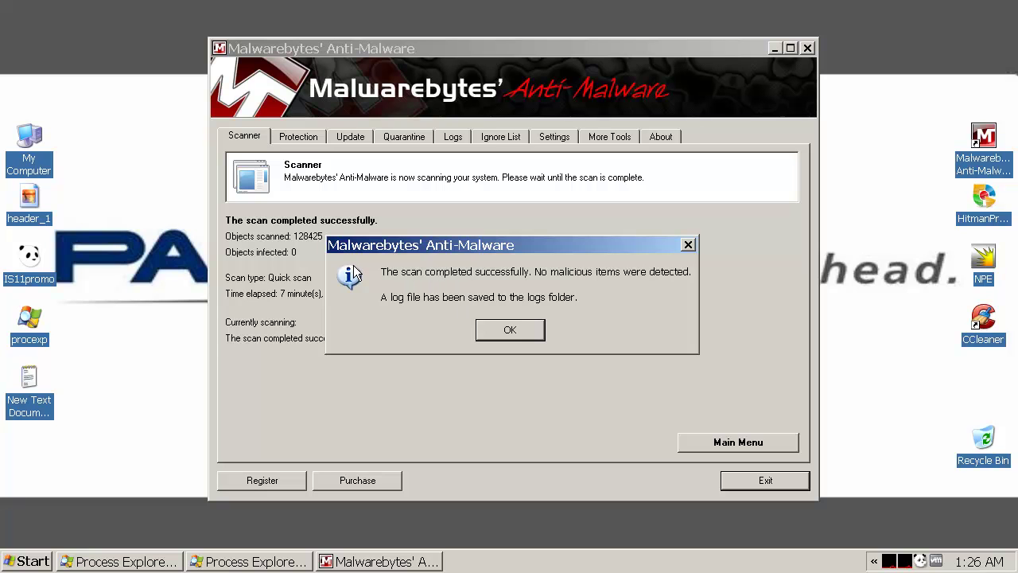
pyautogui.click(510, 330)
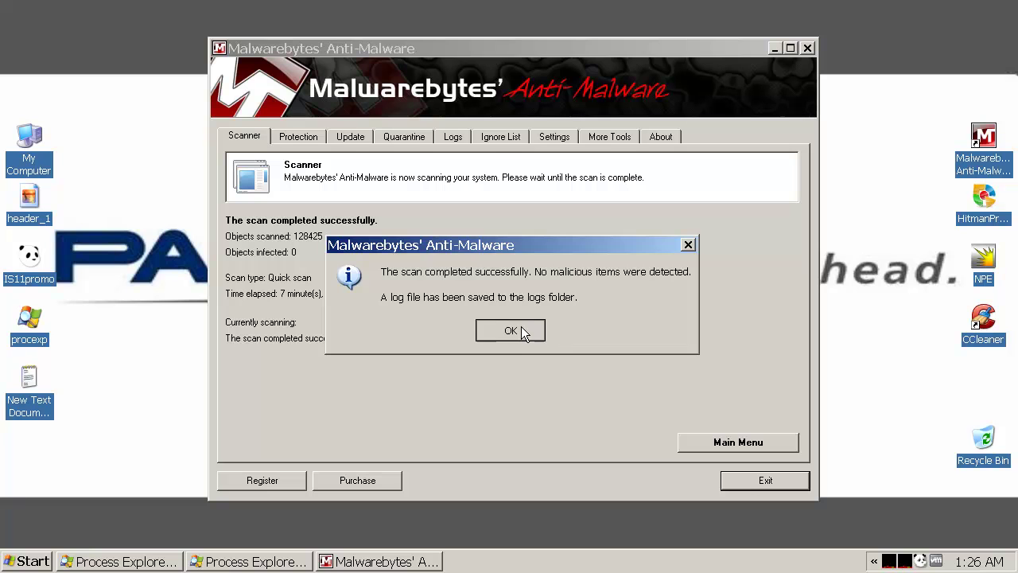
pyautogui.click(745, 480)
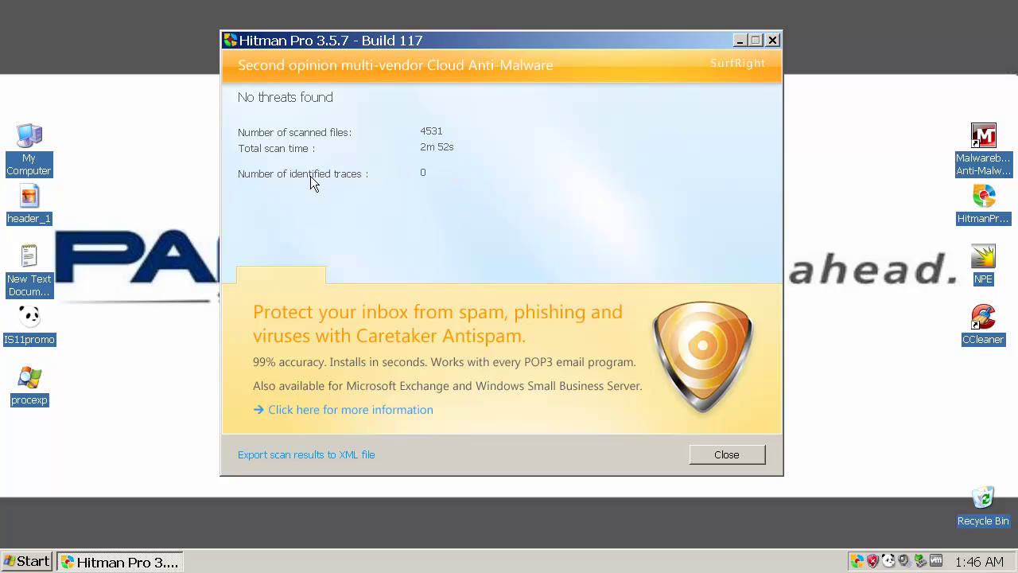
# Step: Close Hitman Pro after its no-threats-found scan result
pyautogui.click(726, 455)
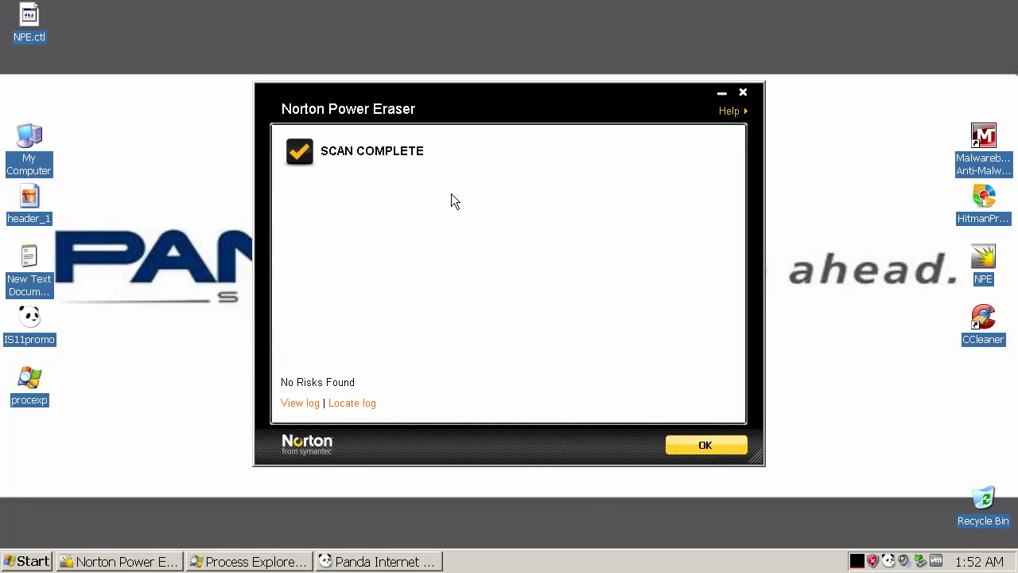
# Step: Acknowledge Norton Power Eraser's No Risks Found result and exit the tool
pyautogui.click(720, 449)
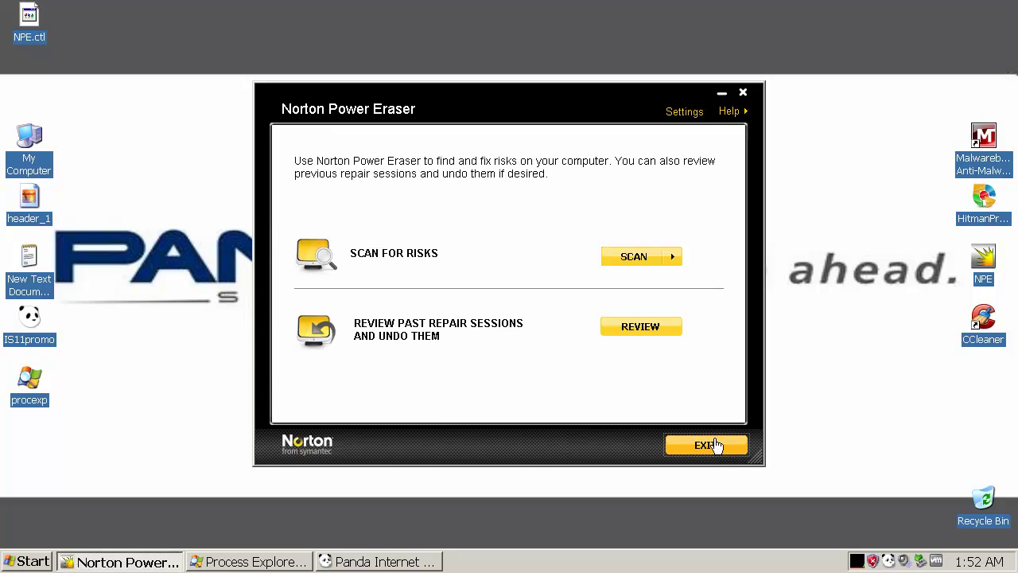
pyautogui.click(711, 447)
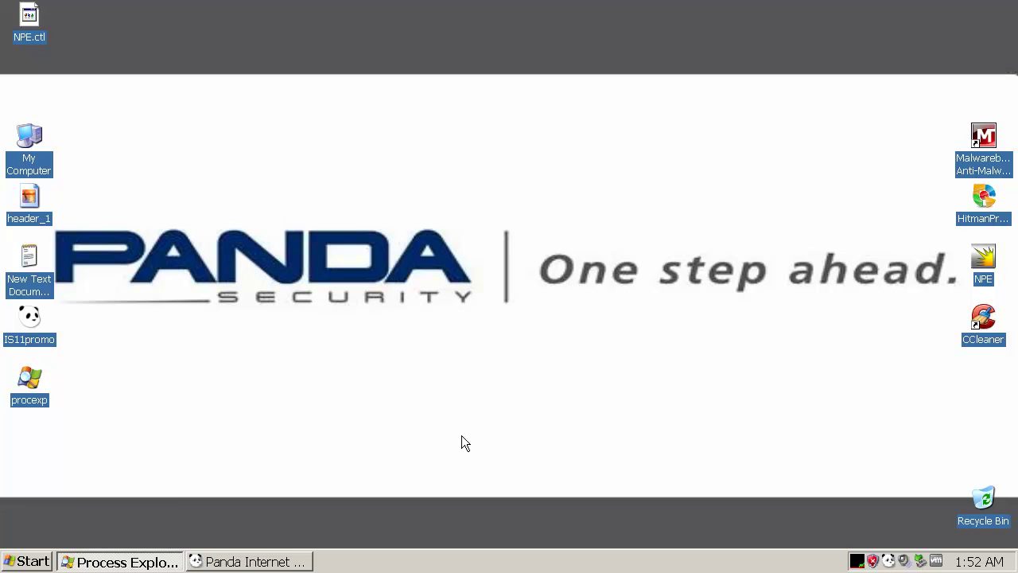
# Step: Restore Process Explorer and check the Panda Console and permanent protection processes in the final list
pyautogui.click(160, 563)
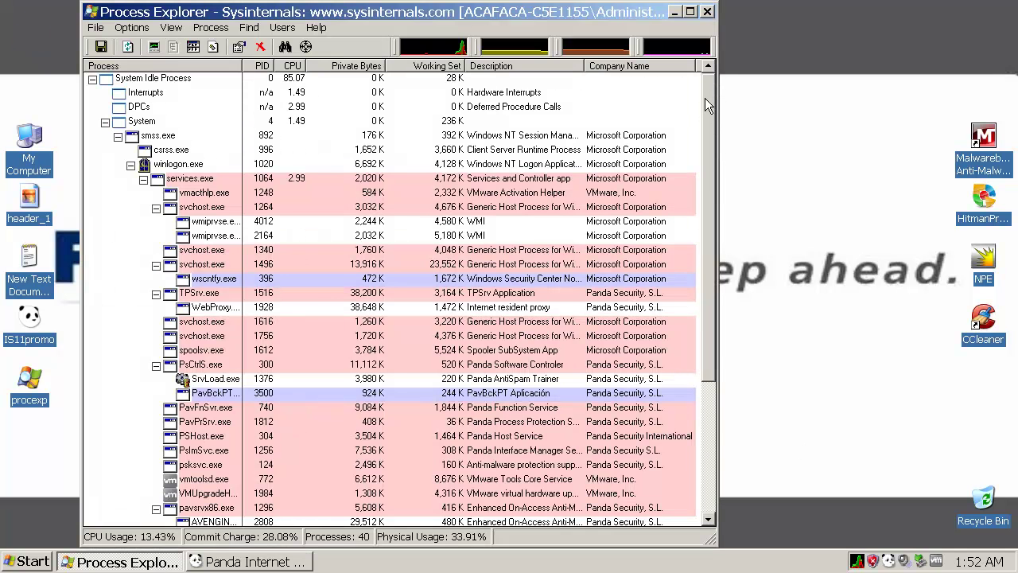
pyautogui.moveTo(710, 118); pyautogui.dragTo(709, 232)
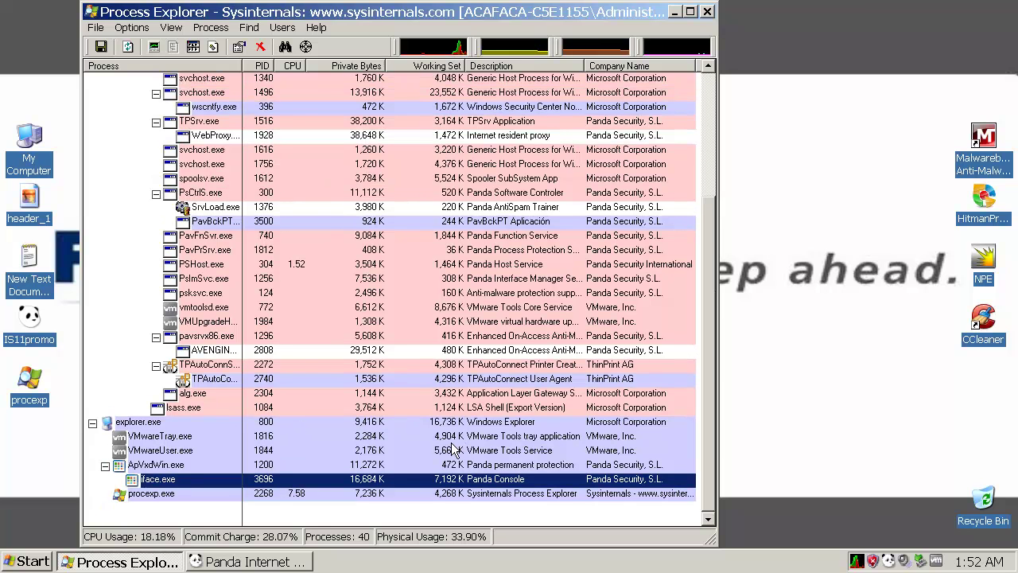
pyautogui.click(195, 464)
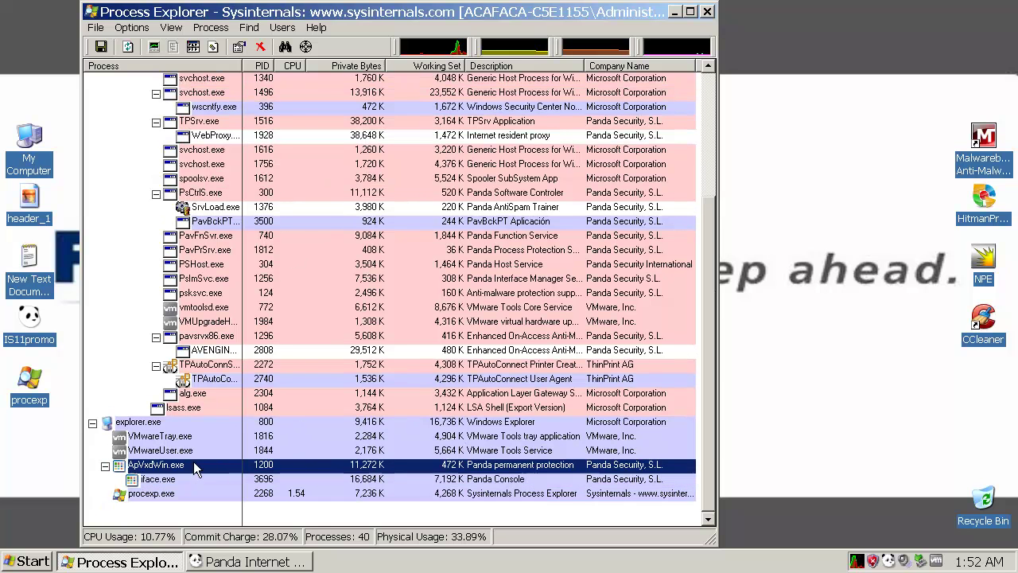
pyautogui.click(329, 380)
pyautogui.click(477, 350)
pyautogui.click(453, 407)
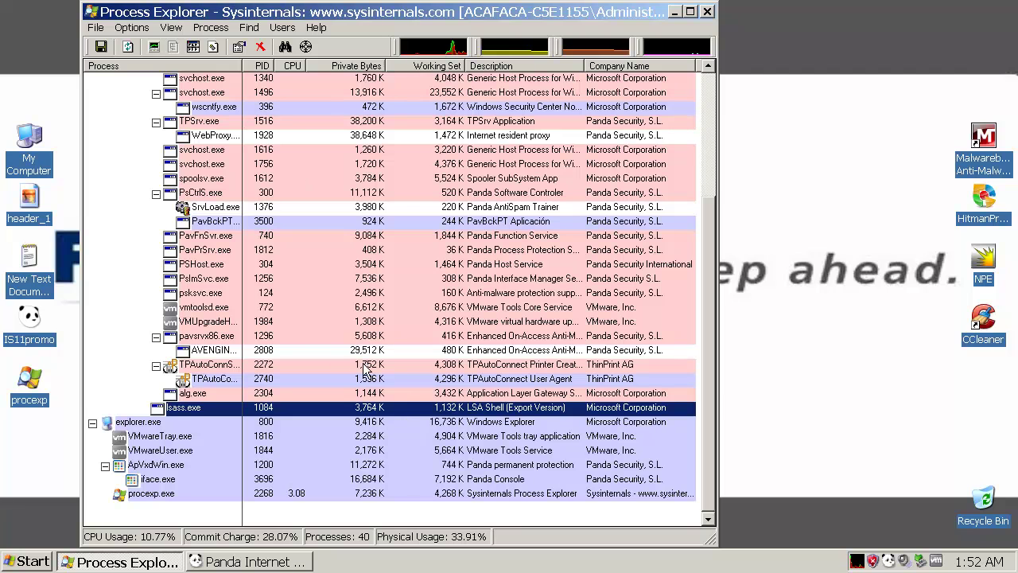
pyautogui.click(284, 479)
pyautogui.click(483, 468)
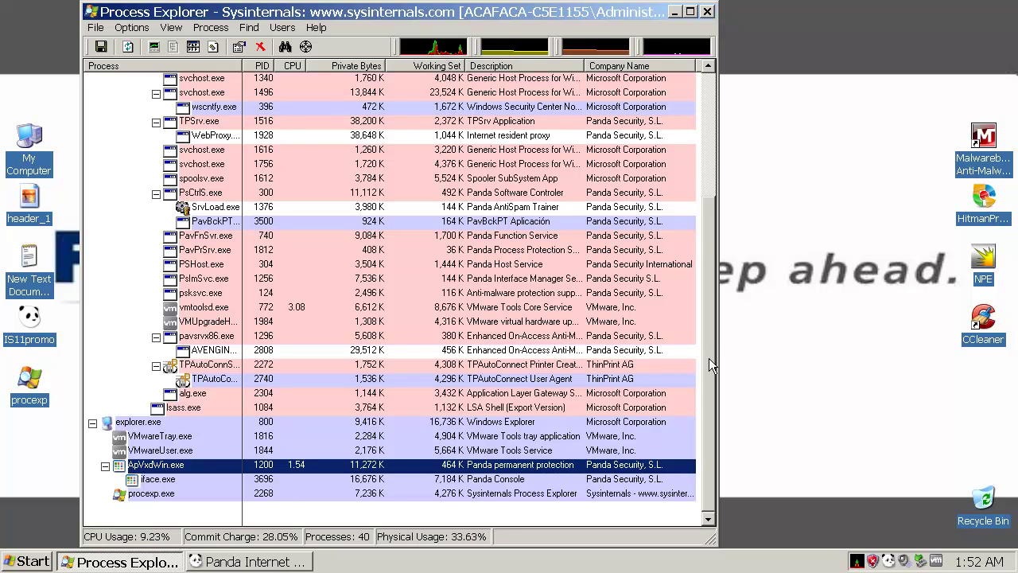
pyautogui.moveTo(712, 365); pyautogui.dragTo(709, 379)
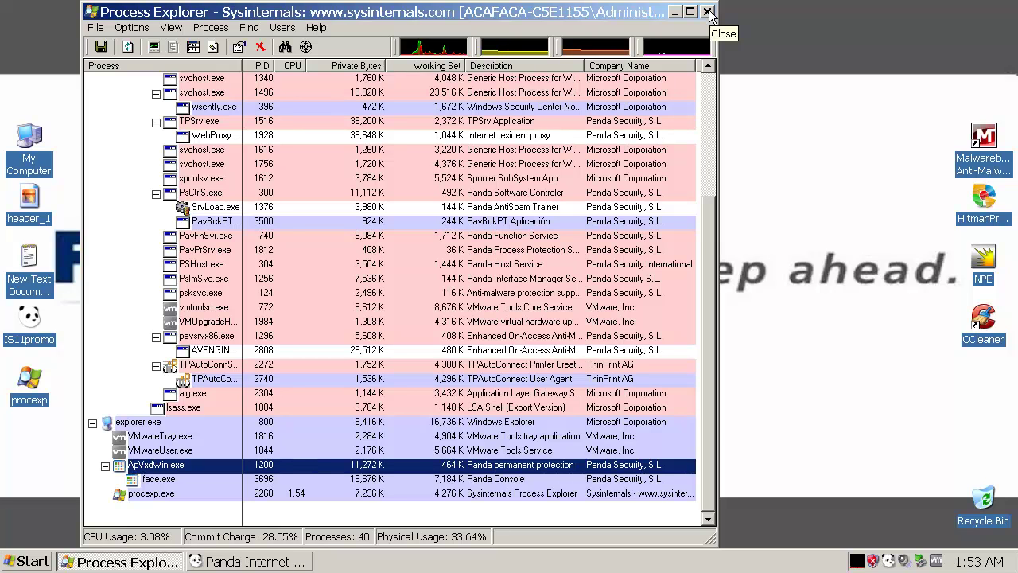
pyautogui.click(707, 12)
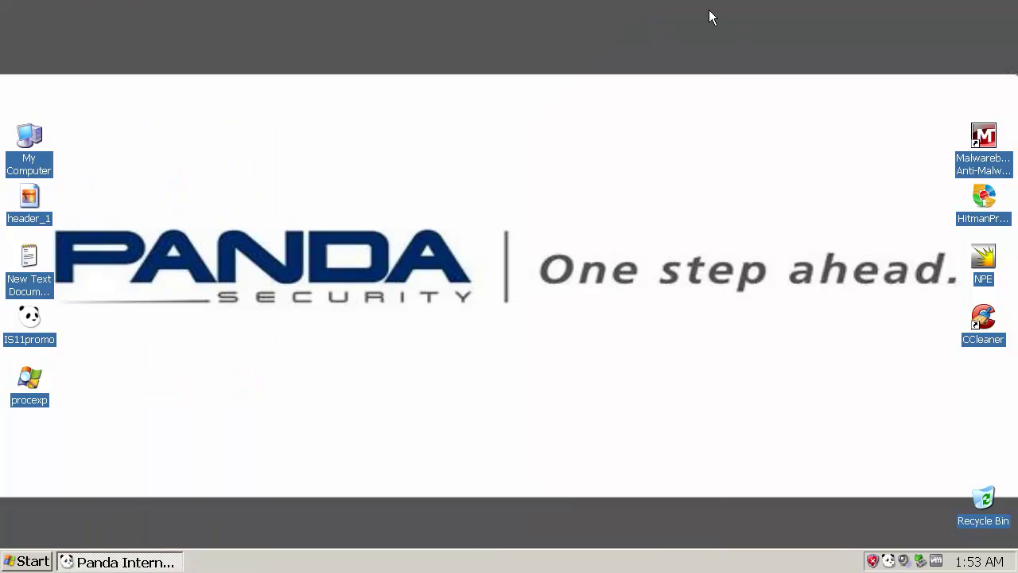